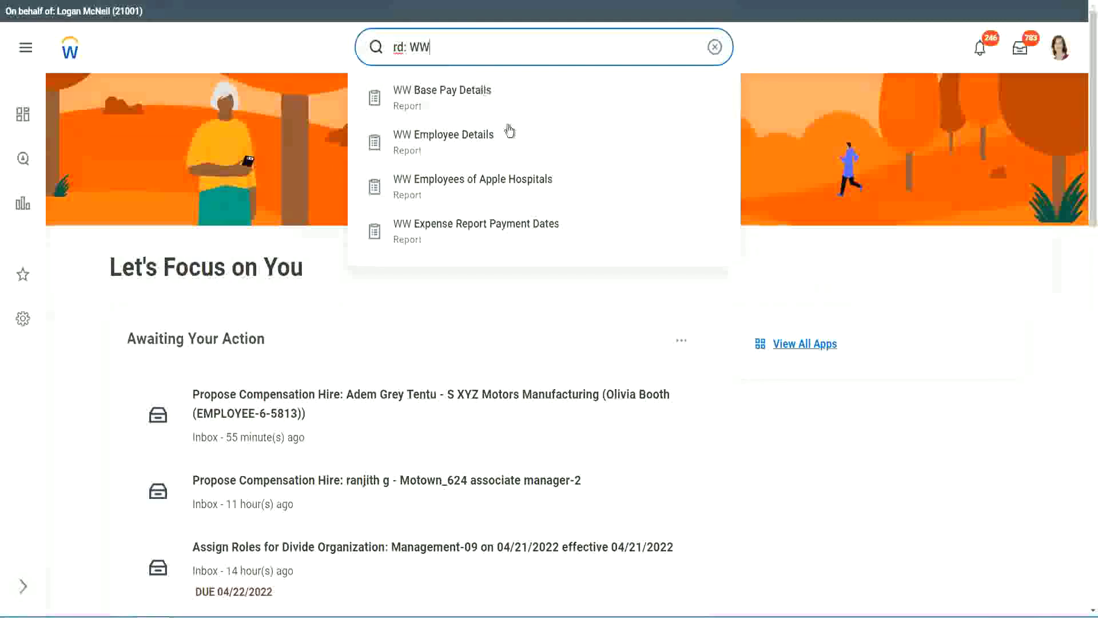
# Step: Open the WW Employee Details custom report and review its column definitions
pyautogui.click(477, 143)
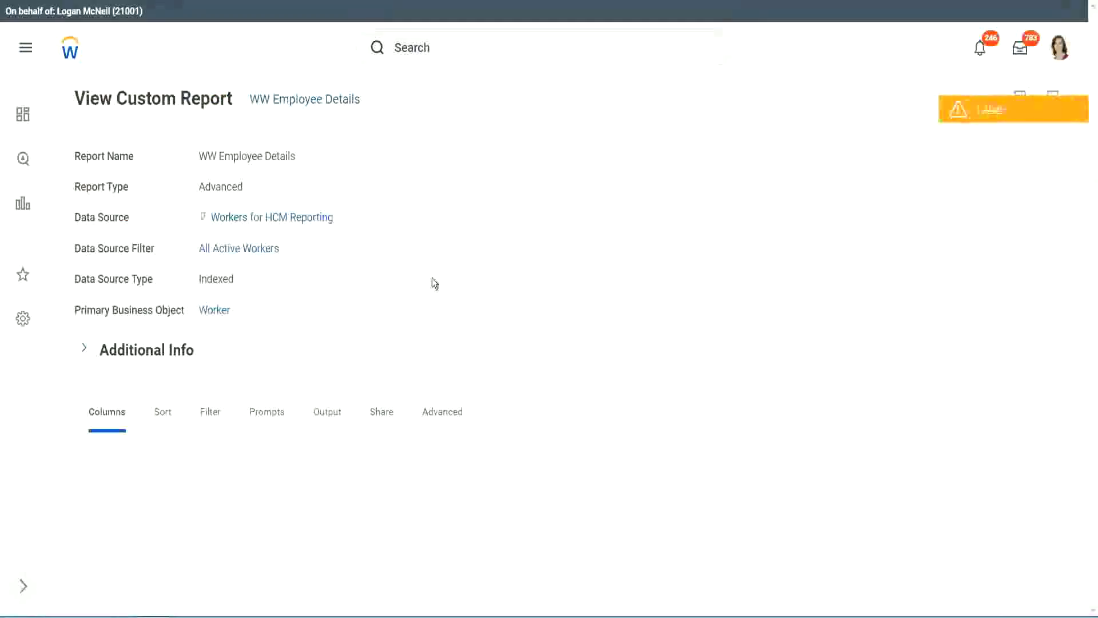
pyautogui.scroll(-5, 399, 286)
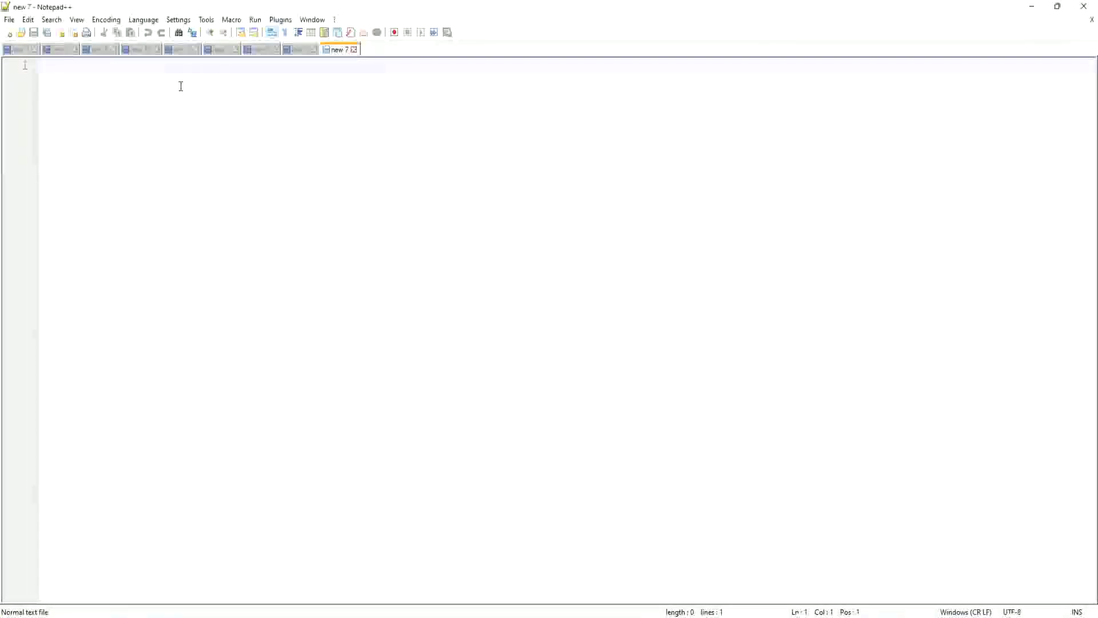
# Step: In Notepad++, write "0 years" and "122 years" as separate lines with a blank line after each
pyautogui.write('0 years')
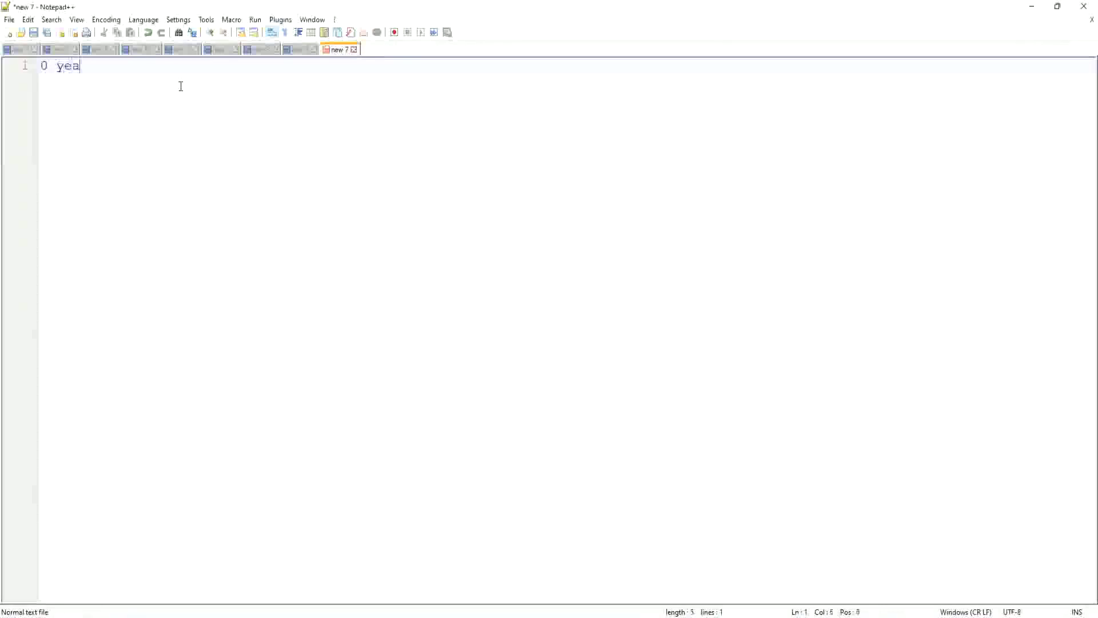
pyautogui.press('Return')
pyautogui.press('Return')
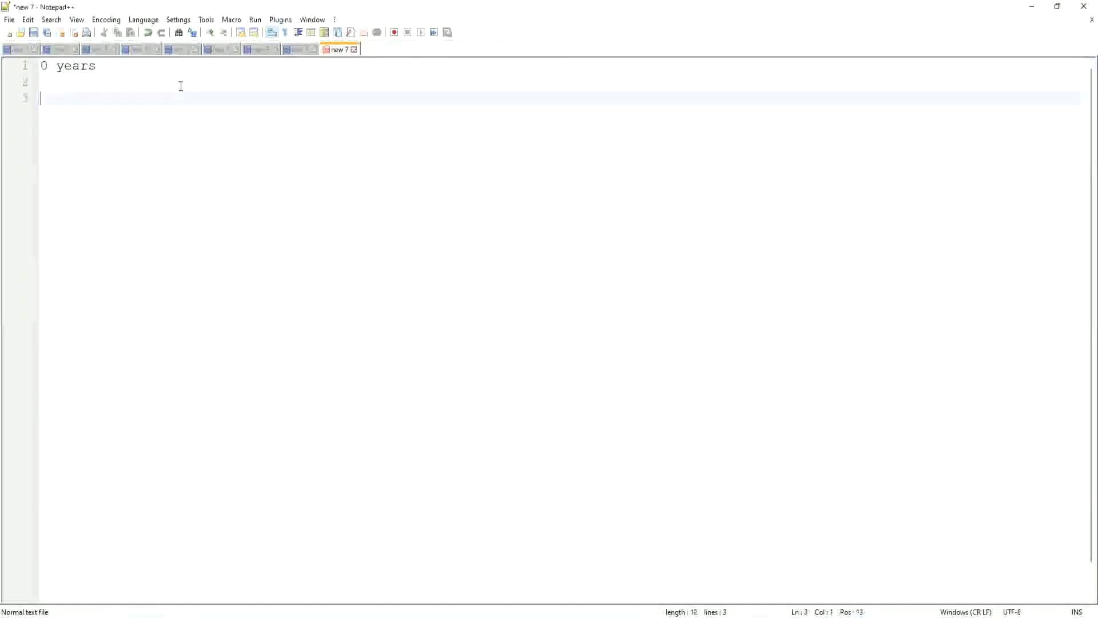
pyautogui.write('1')
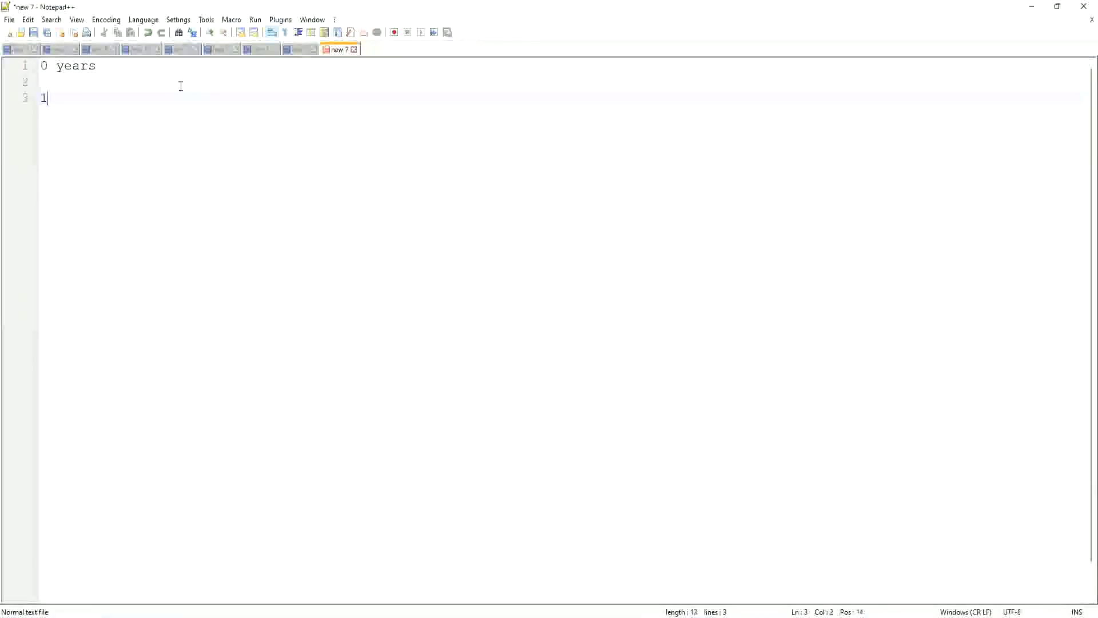
pyautogui.write('22 years')
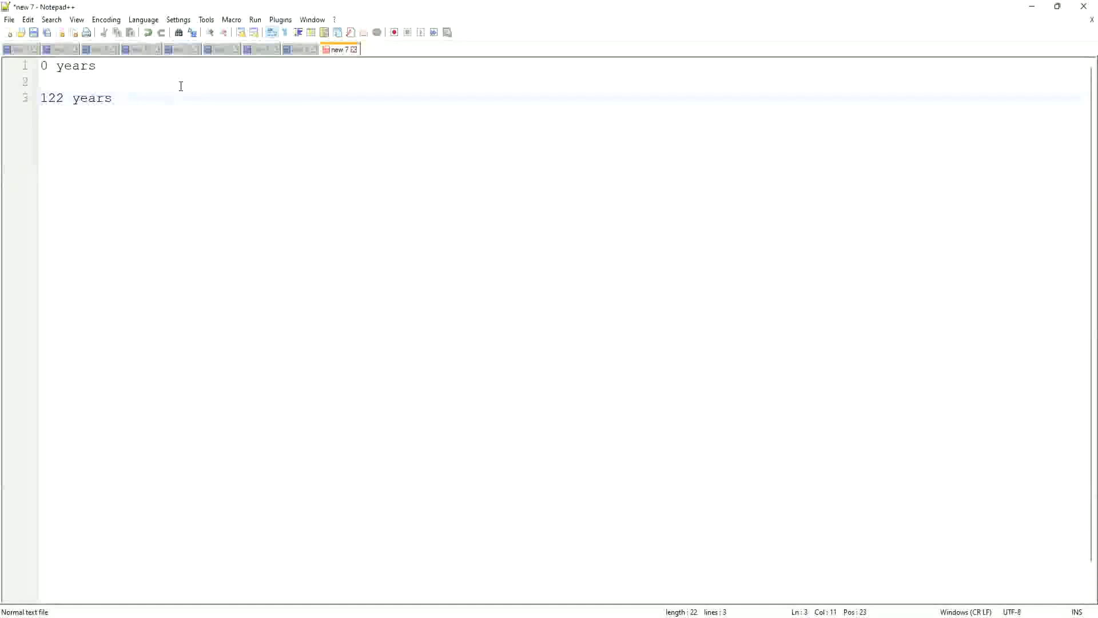
pyautogui.press('Return')
pyautogui.press('Return')
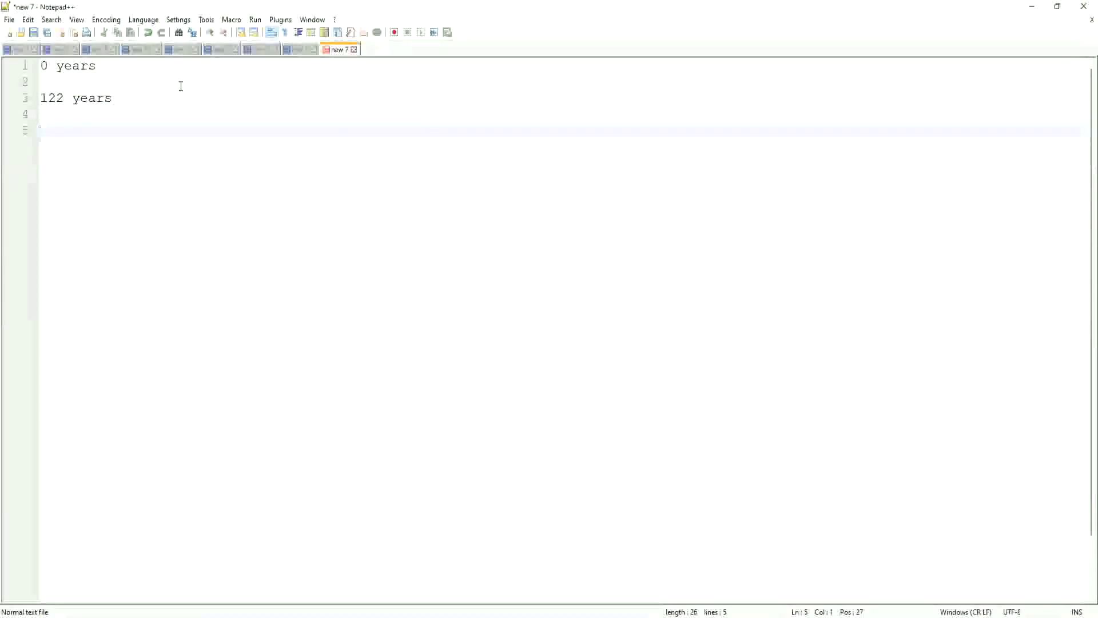
# Step: Add the range lines "0 - 10 years :" and "11 - 20 years :" below the 122 years line
pyautogui.write('0 - 10 years ')
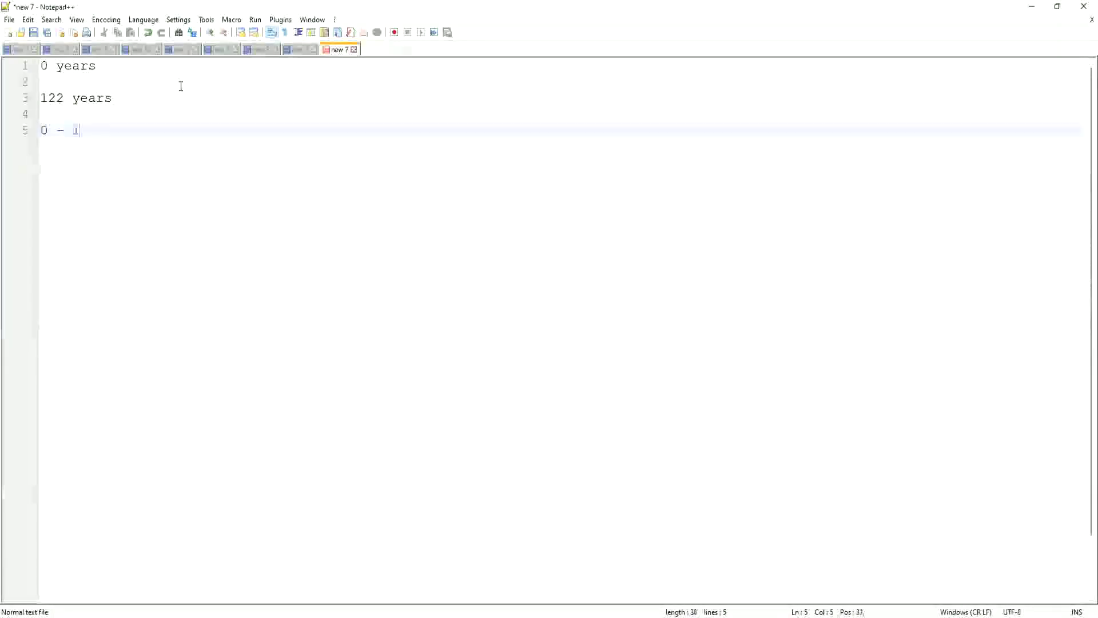
pyautogui.write(':')
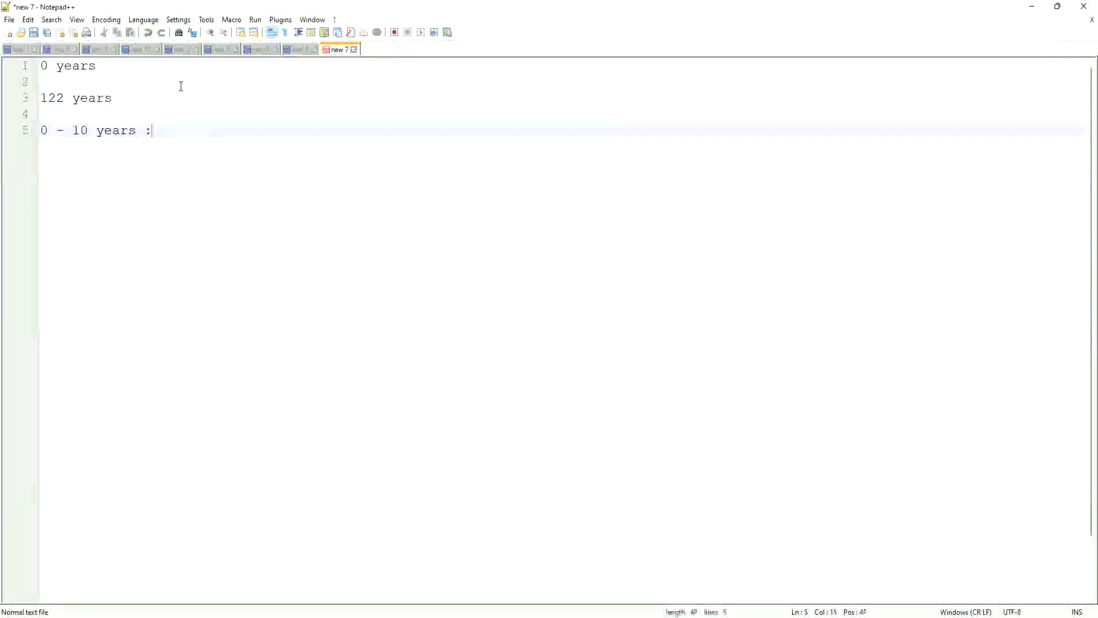
pyautogui.press('Return')
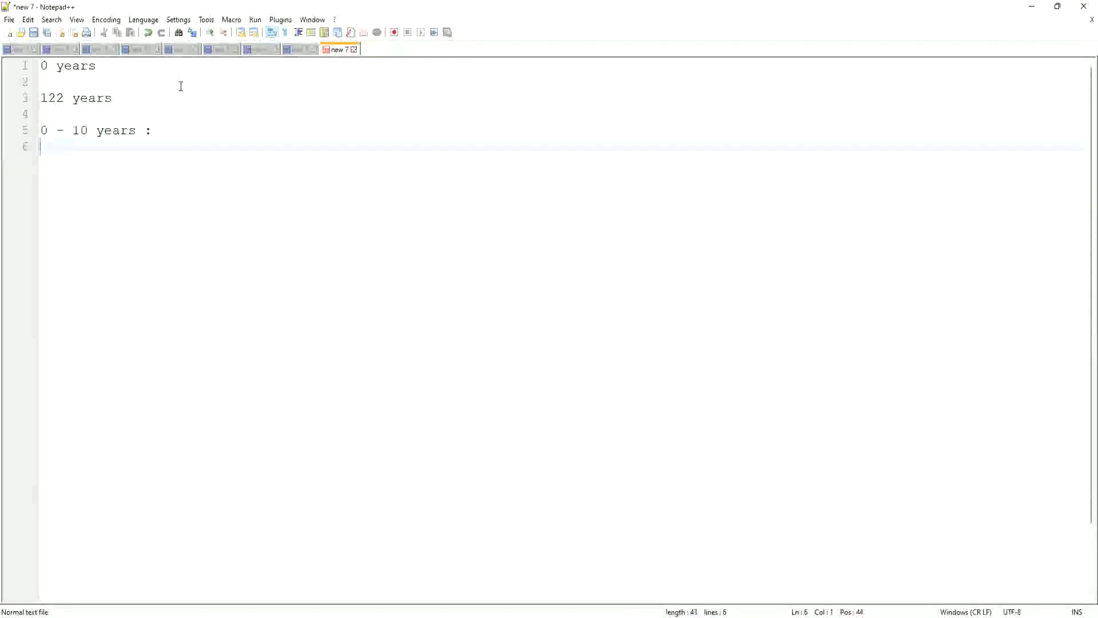
pyautogui.write('11 - ')
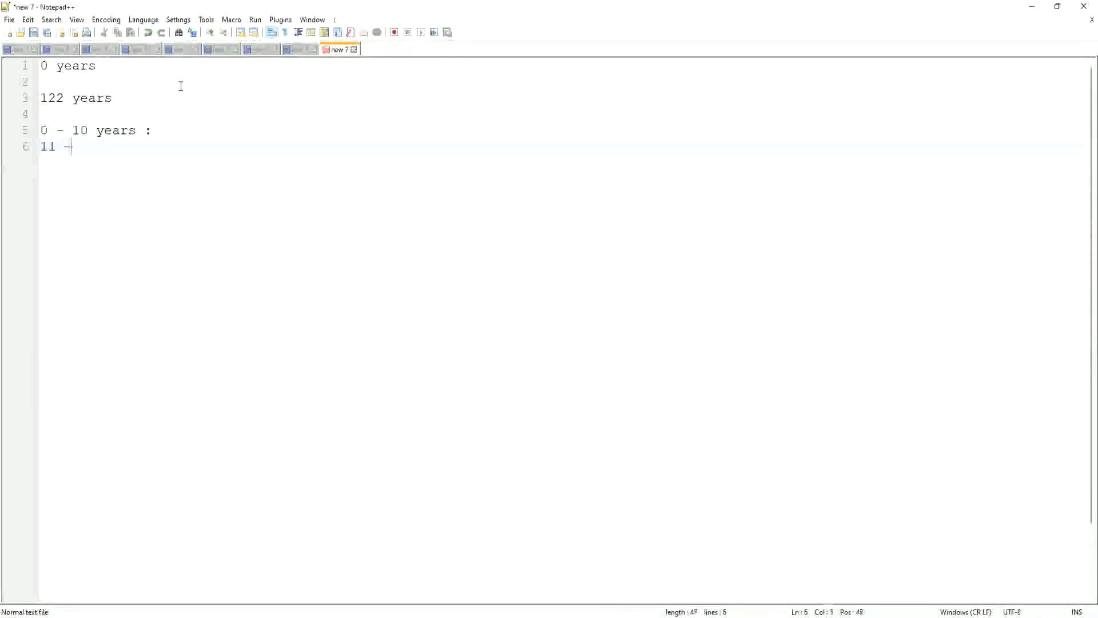
pyautogui.write('20 ')
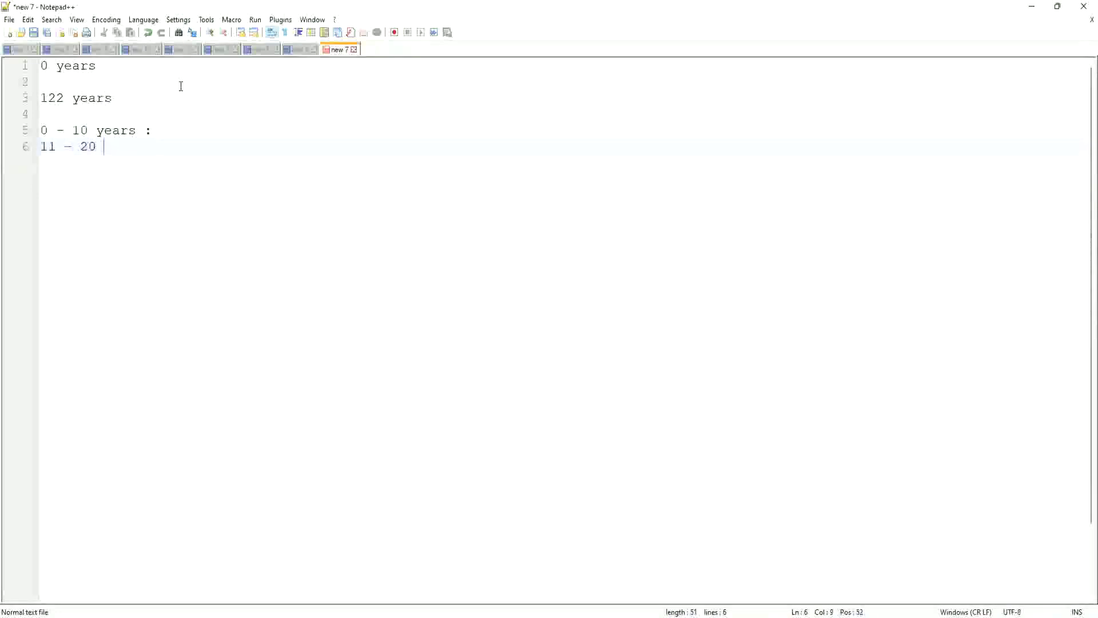
pyautogui.write('years ')
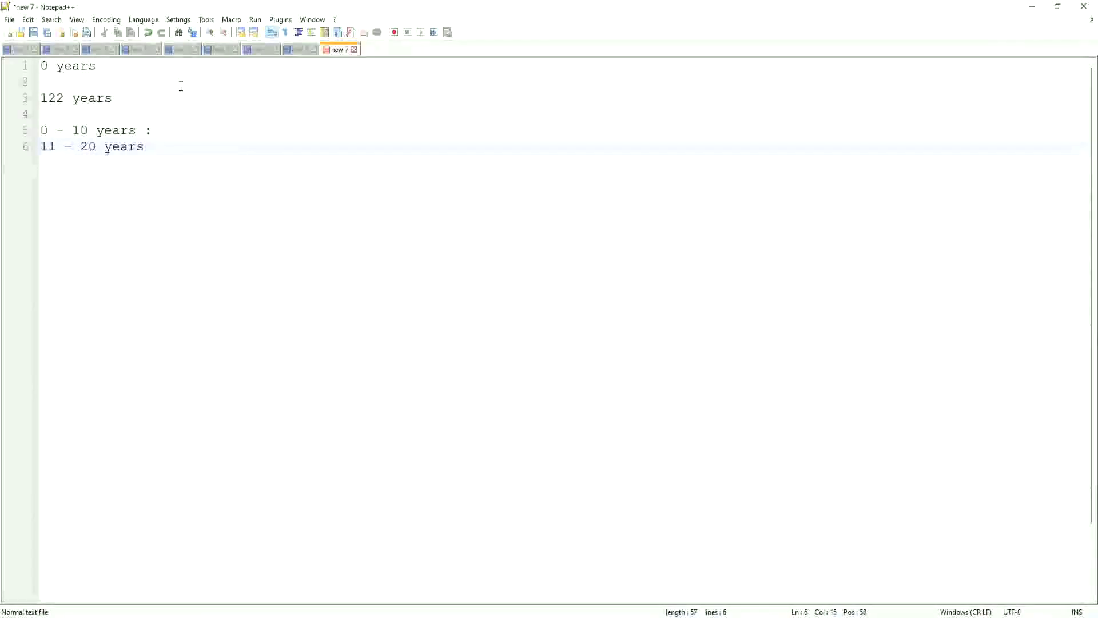
pyautogui.write(':')
pyautogui.press('BackSpace')
pyautogui.press('BackSpace')
pyautogui.write(':')
pyautogui.press('Return')
# Step: Add the range lines "21 - 30 years :" and "30 + years :" to complete the list
pyautogui.write('21 - 30 ')
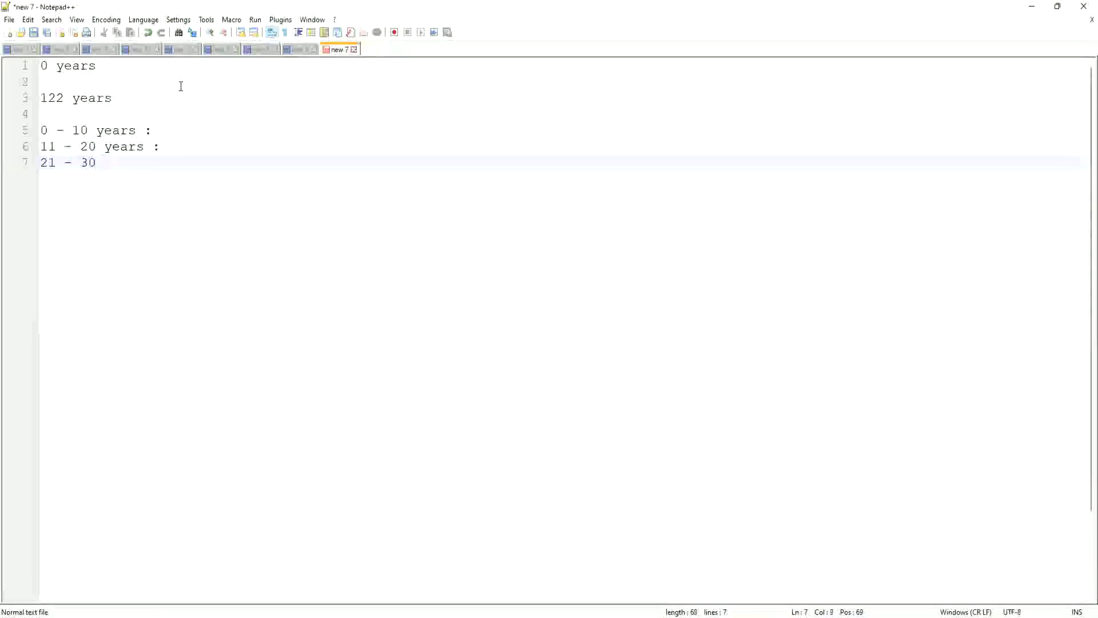
pyautogui.write('yea')
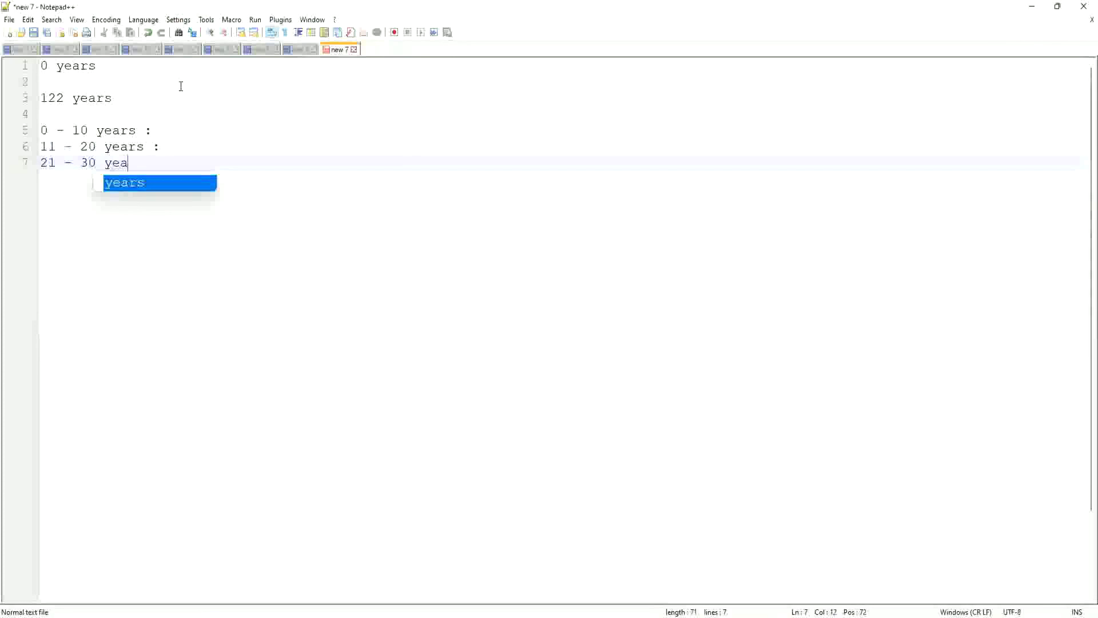
pyautogui.press('Return')
pyautogui.write(':')
pyautogui.press('Return')
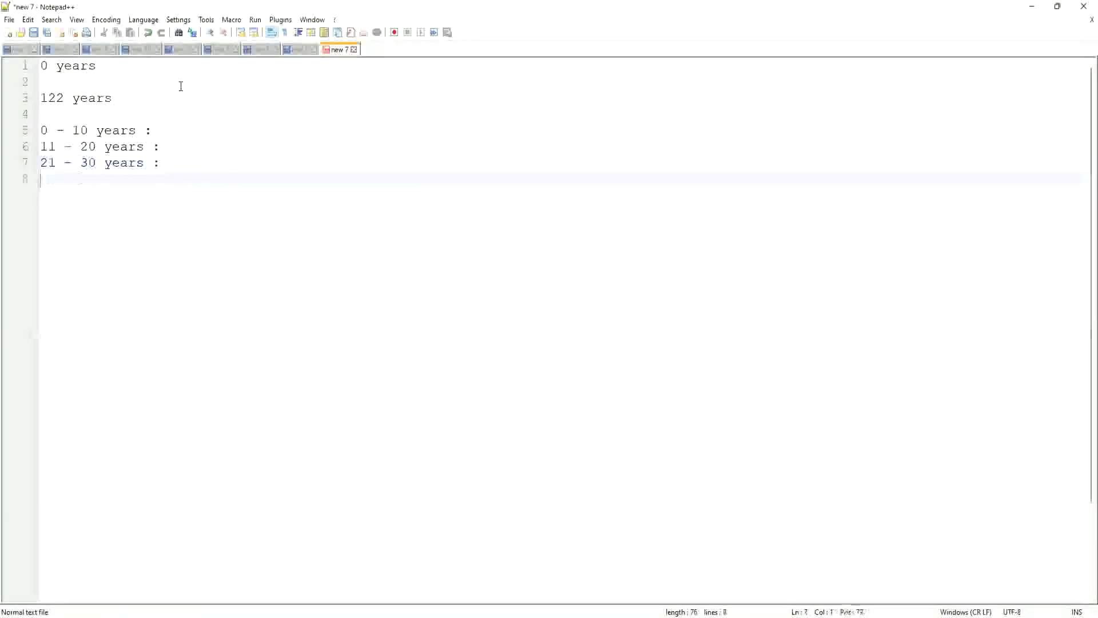
pyautogui.write('+')
pyautogui.press('BackSpace')
pyautogui.press('BackSpace')
pyautogui.write('30')
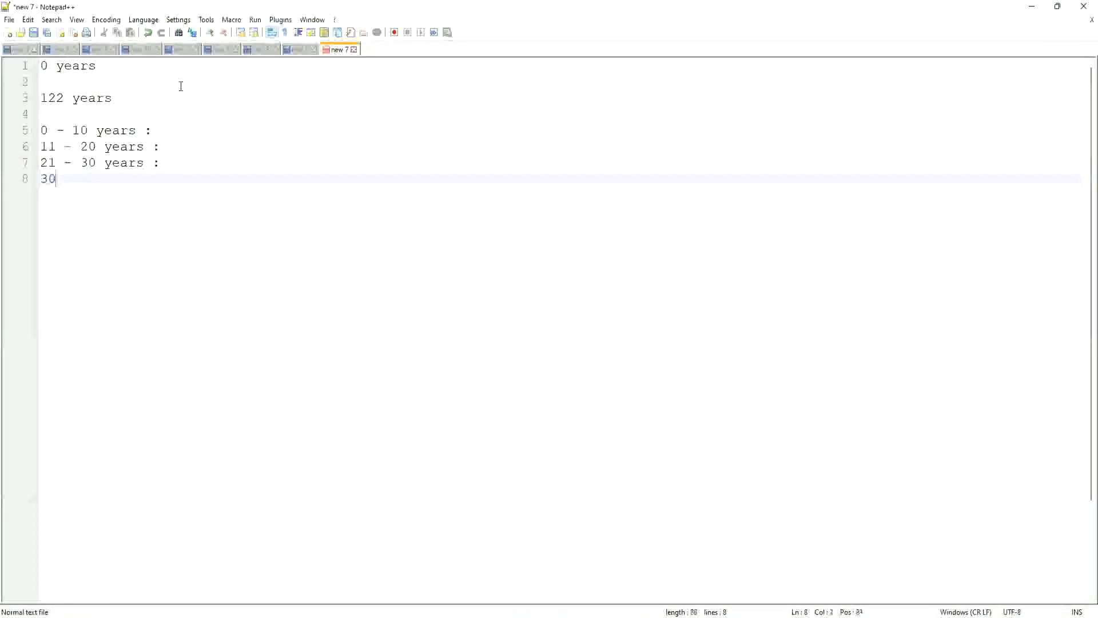
pyautogui.write(' + yea')
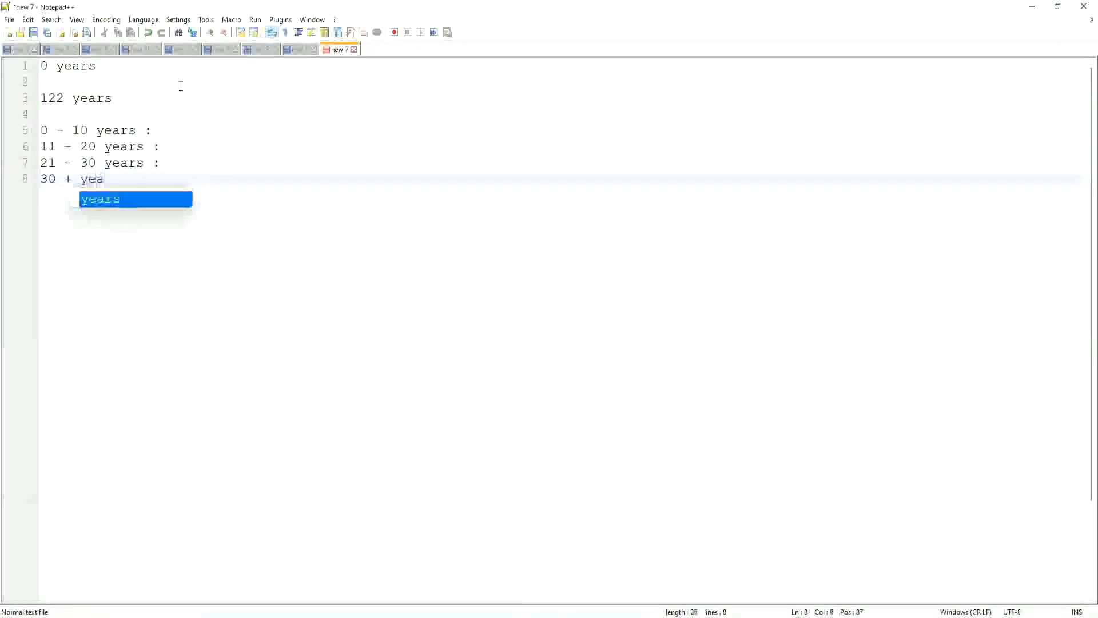
pyautogui.write('rs      :')
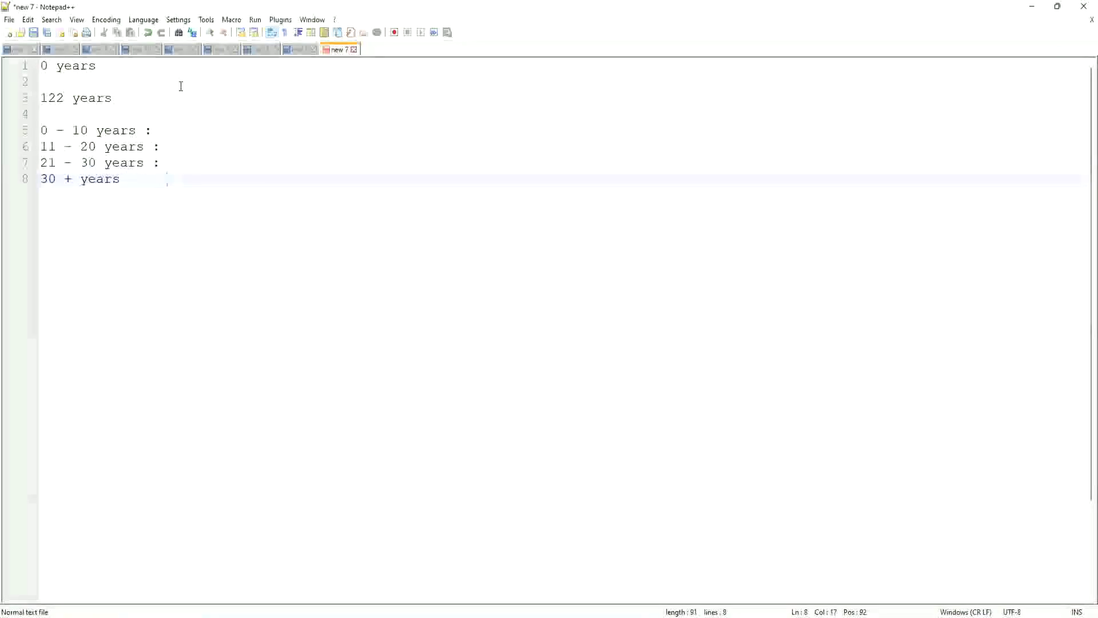
# Step: Align the colons of the upper three range lines with the colon of the "30 + years" line
pyautogui.press('Up')
pyautogui.press('Left')
pyautogui.press('Left')
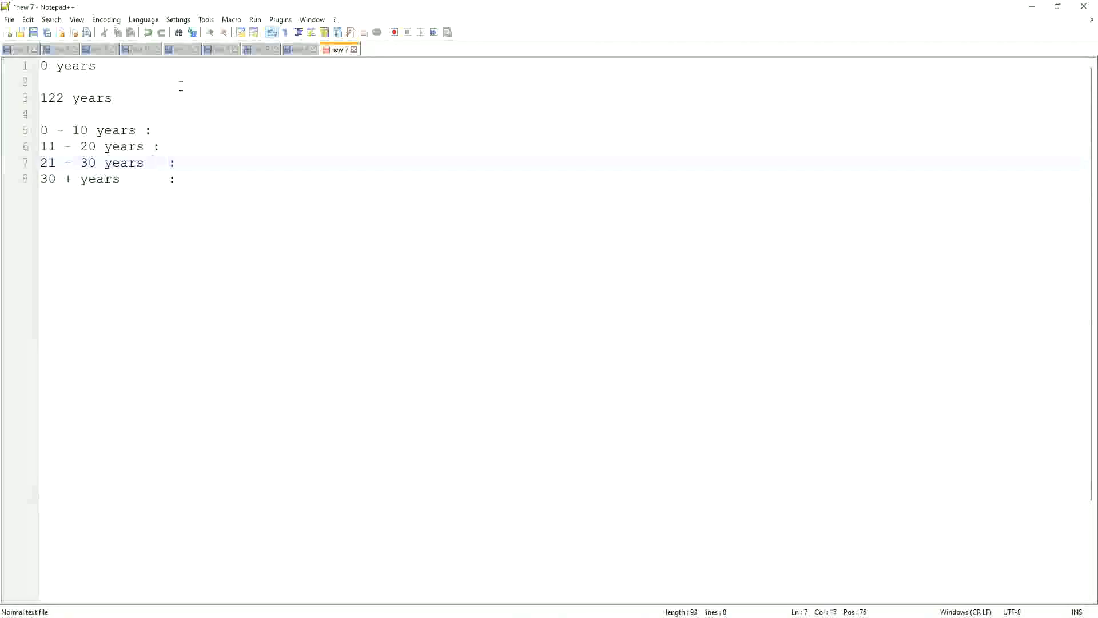
pyautogui.press('Up')
pyautogui.press('Left')
pyautogui.press('Up')
pyautogui.press('Left')
pyautogui.press('Left')
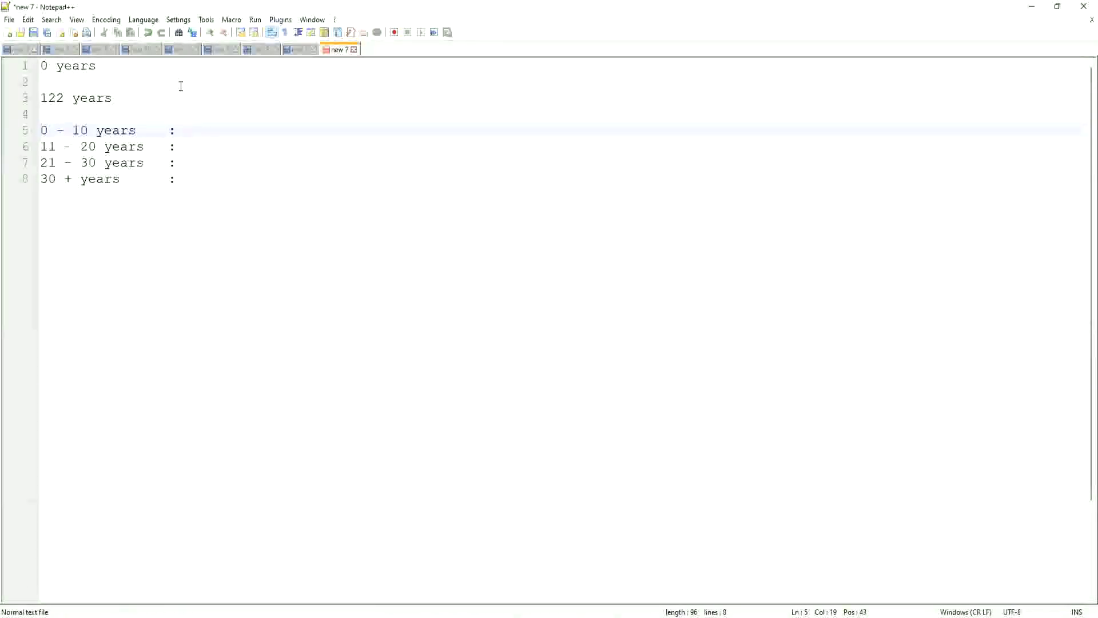
# Step: Change the upper limit of the first range so it reads "0 - 7 years"
pyautogui.press('Left')
pyautogui.press('Left')
pyautogui.press('Left')
pyautogui.press('Left')
pyautogui.press('Left')
pyautogui.press('Left')
pyautogui.press('Left')
pyautogui.press('Left')
pyautogui.press('Left')
pyautogui.press('Left')
pyautogui.press('Left')
pyautogui.press('Left')
pyautogui.hotkey('shift', 'Right')
pyautogui.hotkey('shift', 'Right')
pyautogui.write('7')
# Step: Change both limits of the second range so it reads "8 - 15 years"
pyautogui.press('Down')
pyautogui.press('Left')
pyautogui.press('Left')
pyautogui.press('Left')
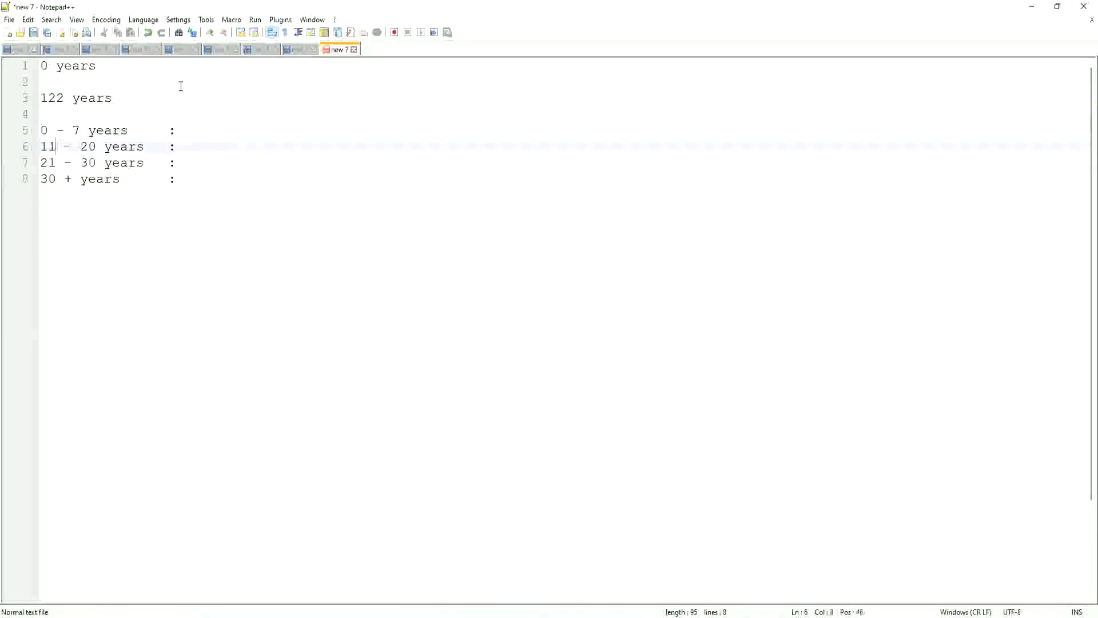
pyautogui.hotkey('shift', 'Left')
pyautogui.hotkey('shift', 'Left')
pyautogui.write('8')
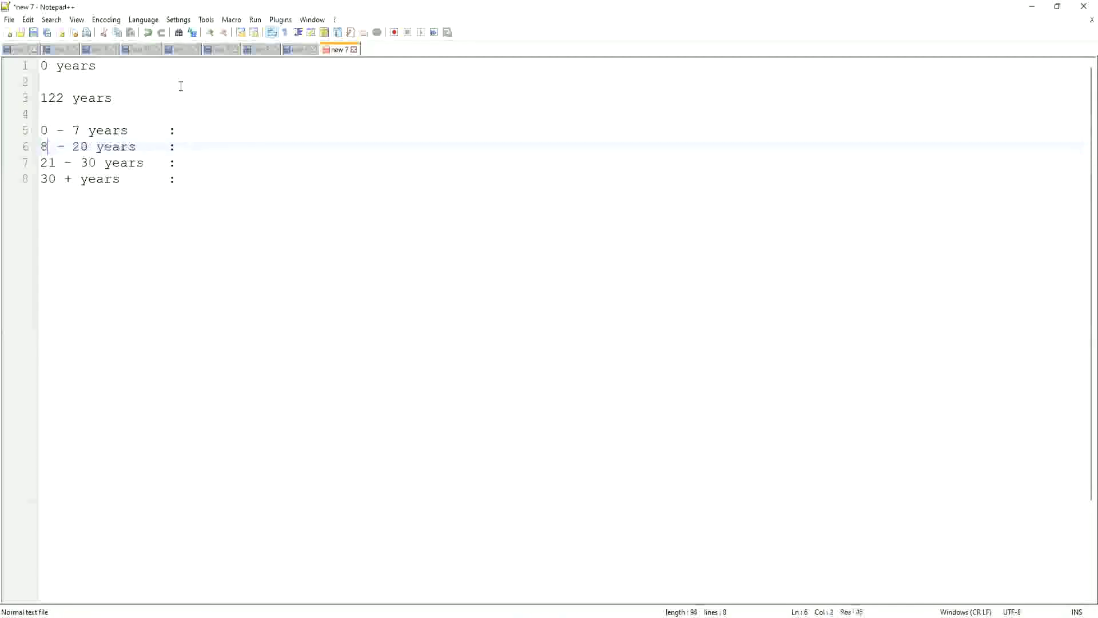
pyautogui.press('Right')
pyautogui.press('Right')
pyautogui.press('Right')
pyautogui.hotkey('shift', 'Right')
pyautogui.hotkey('shift', 'Right')
pyautogui.write('15')
# Step: Change the lower limit of the third range so it reads "16 - 30 years"
pyautogui.press('Down')
pyautogui.press('Left')
pyautogui.press('Left')
pyautogui.press('Left')
pyautogui.press('Left')
pyautogui.press('Left')
pyautogui.hotkey('shift', 'Right')
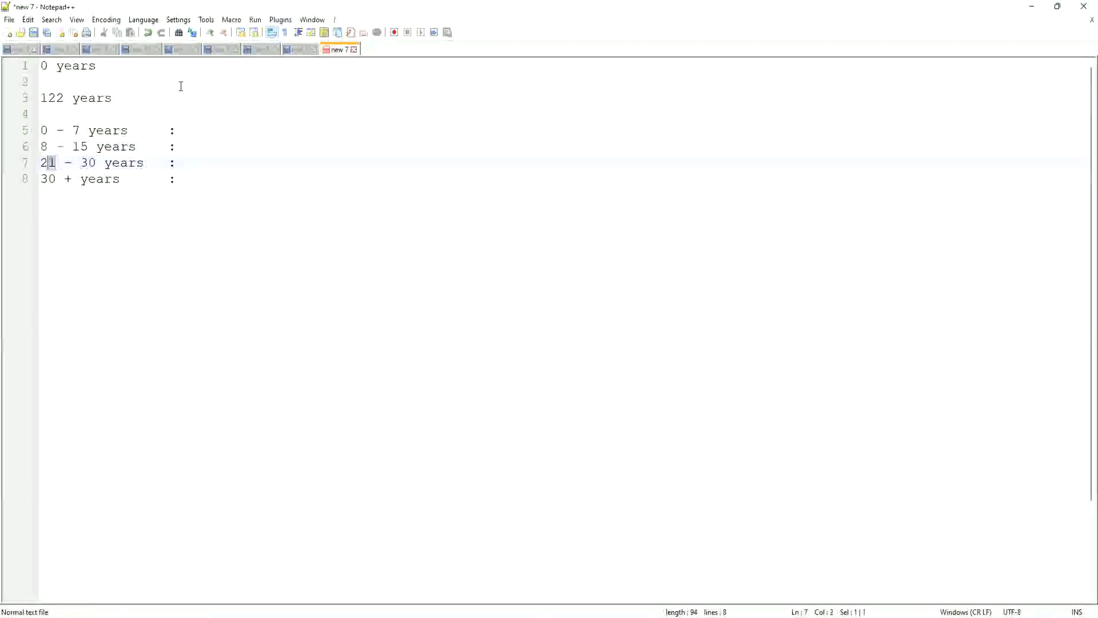
pyautogui.hotkey('shift', 'Left')
pyautogui.write('16')
# Step: Label the 0 - 7 years range "Amateurs" and the 8 - 15 years range "Experienced"
pyautogui.press('Up')
pyautogui.press('Up')
pyautogui.press('Right')
pyautogui.press('Right')
pyautogui.press('Right')
pyautogui.press('Right')
pyautogui.press('Right')
pyautogui.press('Right')
pyautogui.press('Right')
pyautogui.press('Right')
pyautogui.press('Right')
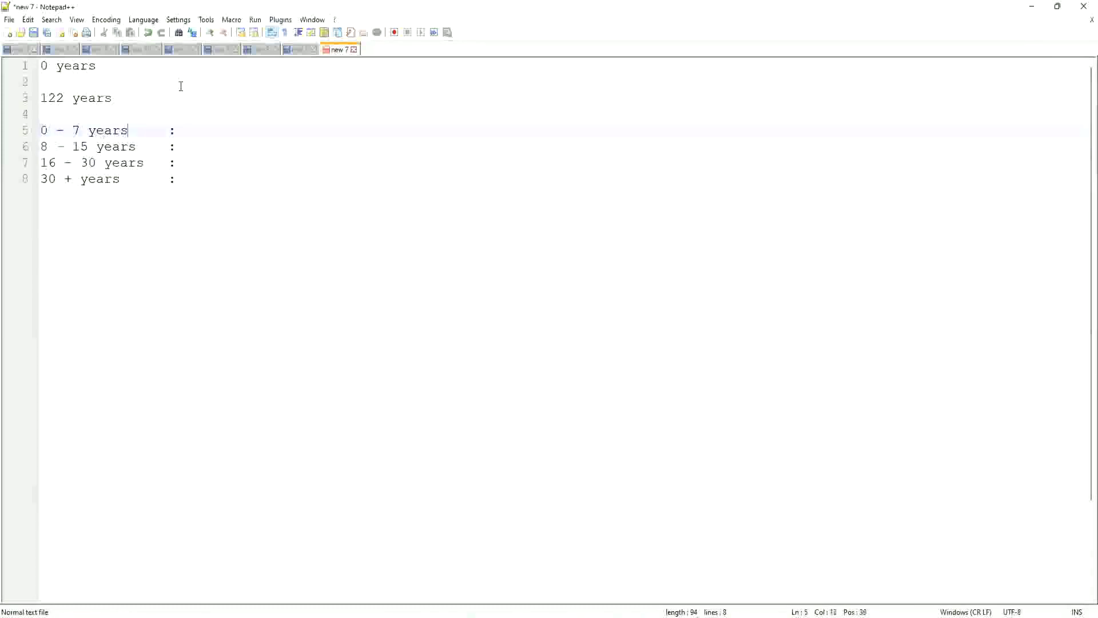
pyautogui.press('Right')
pyautogui.write('Amateurs')
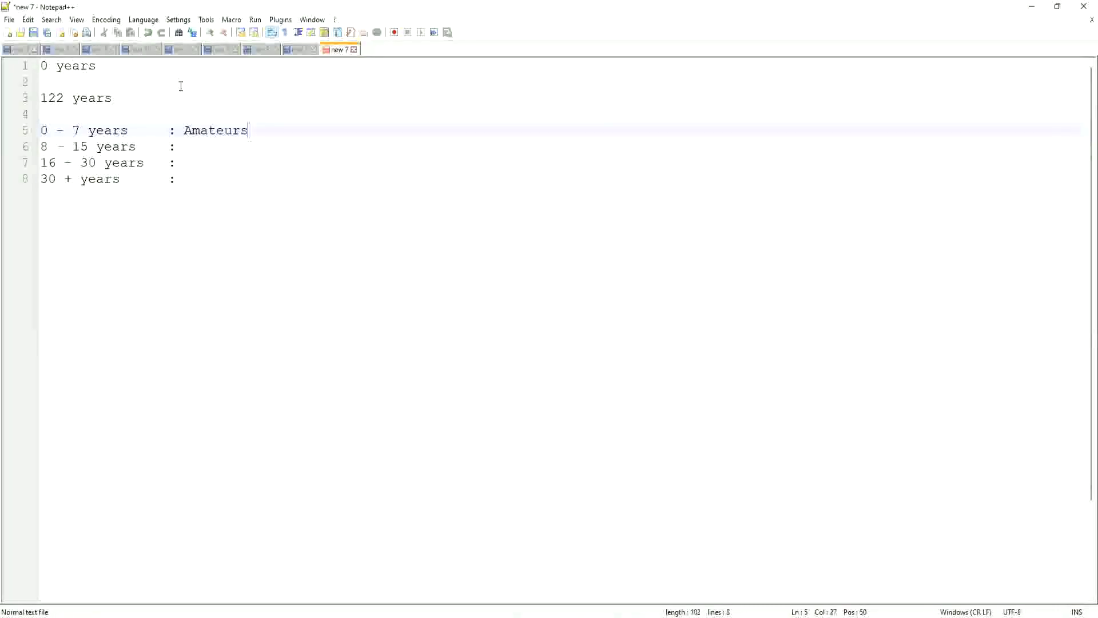
pyautogui.press('Down')
pyautogui.write('Experienced')
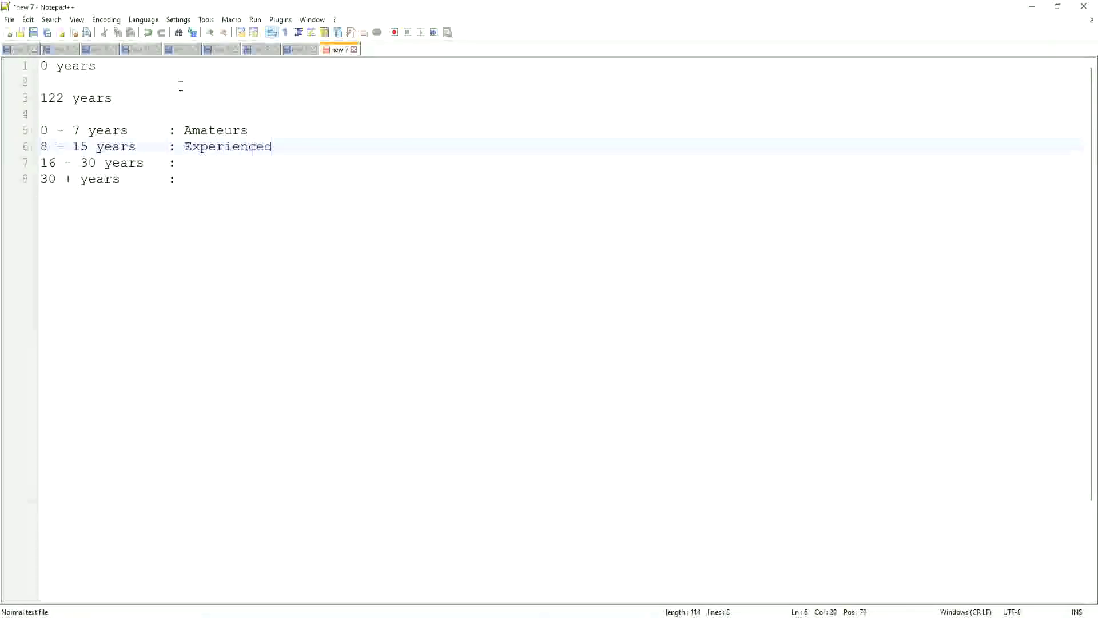
# Step: Label the 16 - 30 years range "Seniors" and the 30 + years range "Legends"
pyautogui.press('Down')
pyautogui.write('Seniors')
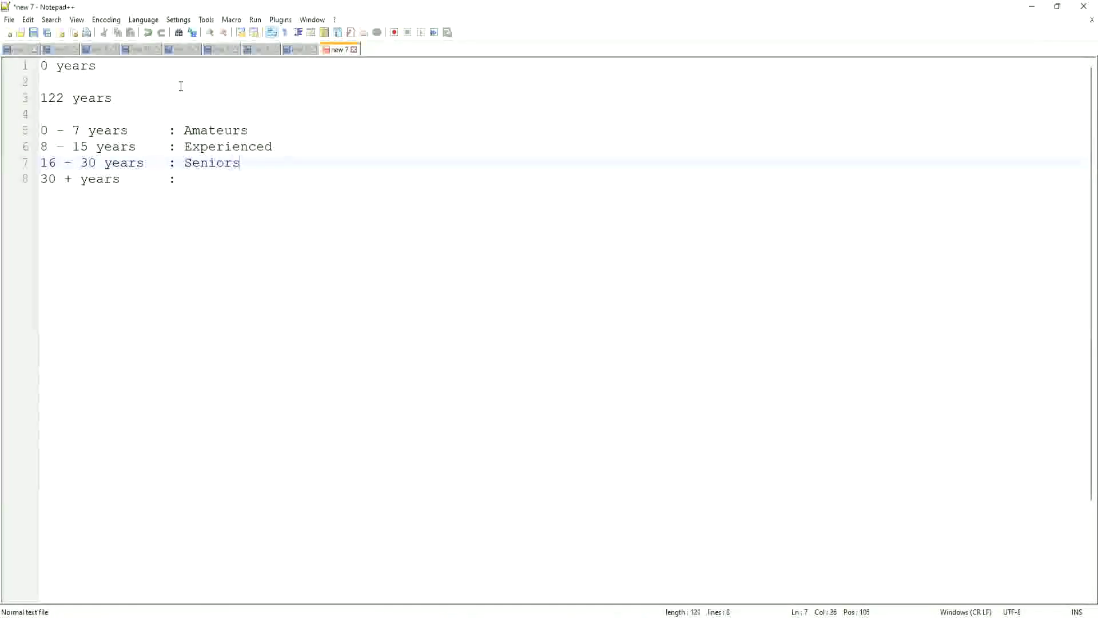
pyautogui.press('Down')
pyautogui.write('Legends')
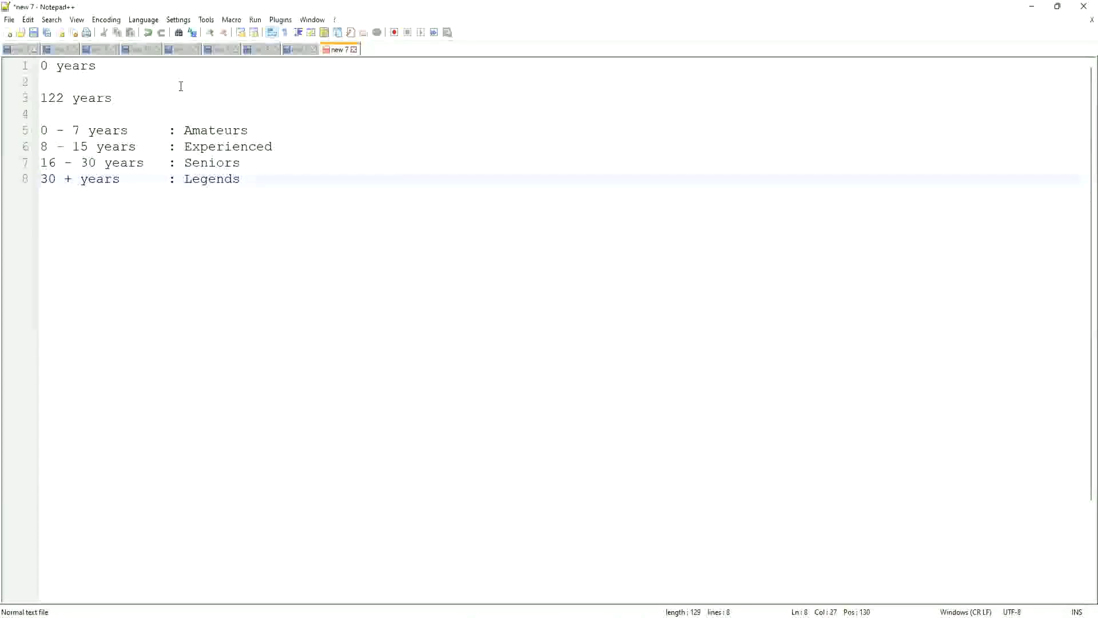
# Step: Make the plural range labels singular: "Legend", "Senior" and "Amateur"
pyautogui.press('BackSpace')
pyautogui.press('BackSpace')
pyautogui.press('Up')
pyautogui.press('Delete')
pyautogui.press('Up')
pyautogui.press('Up')
# Step: Add blank lines after the "30 + years" line to separate a new section
pyautogui.click(149, 216)
pyautogui.press('Return')
pyautogui.press('Return')
pyautogui.press('Return')
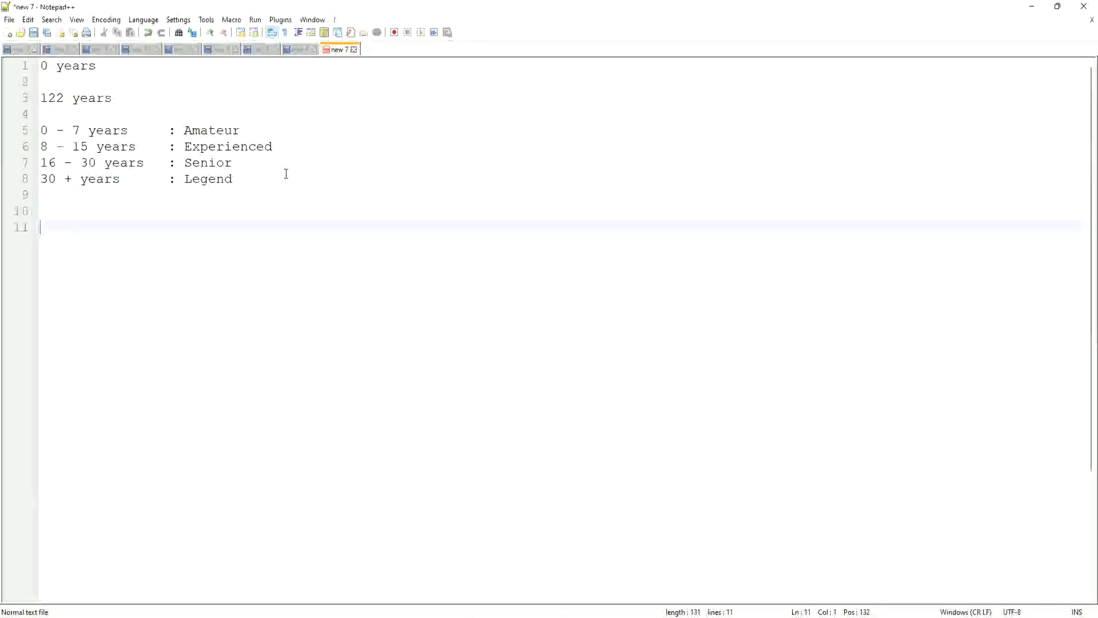
pyautogui.write('If Else (')
pyautogui.press('BackSpace')
pyautogui.press('BackSpace')
pyautogui.press('BackSpace')
pyautogui.press('BackSpace')
pyautogui.press('BackSpace')
pyautogui.press('BackSpace')
pyautogui.press('BackSpace')
pyautogui.press('BackSpace')
pyautogui.press('BackSpace')
# Step: Write the heading "Boolean Fields :" below the range list, followed by a blank line
pyautogui.write('Bool')
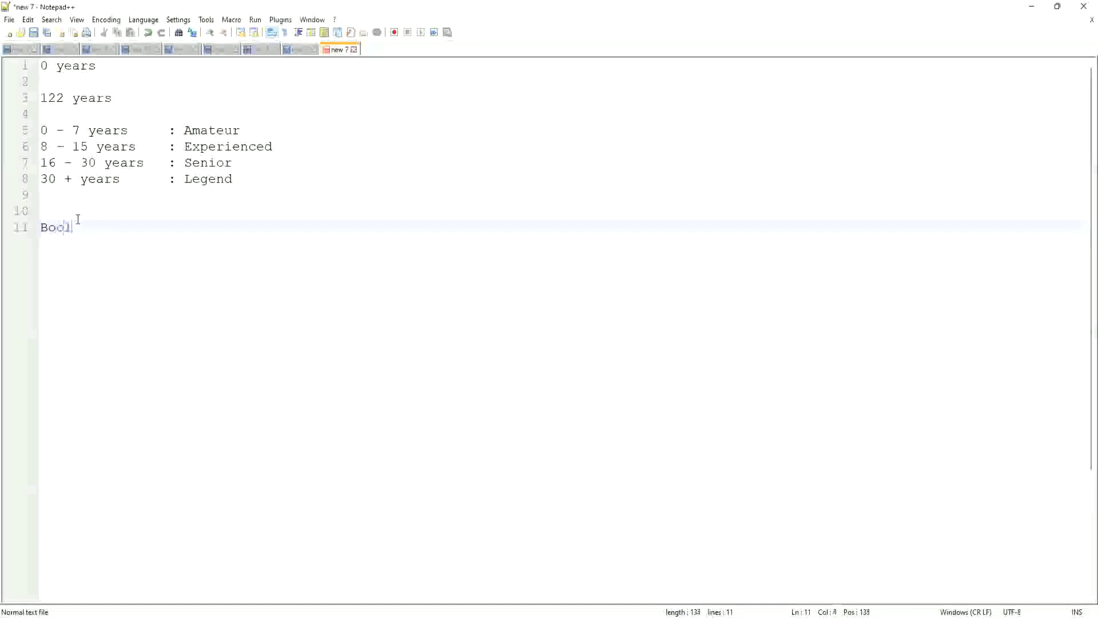
pyautogui.write('ean Fields :')
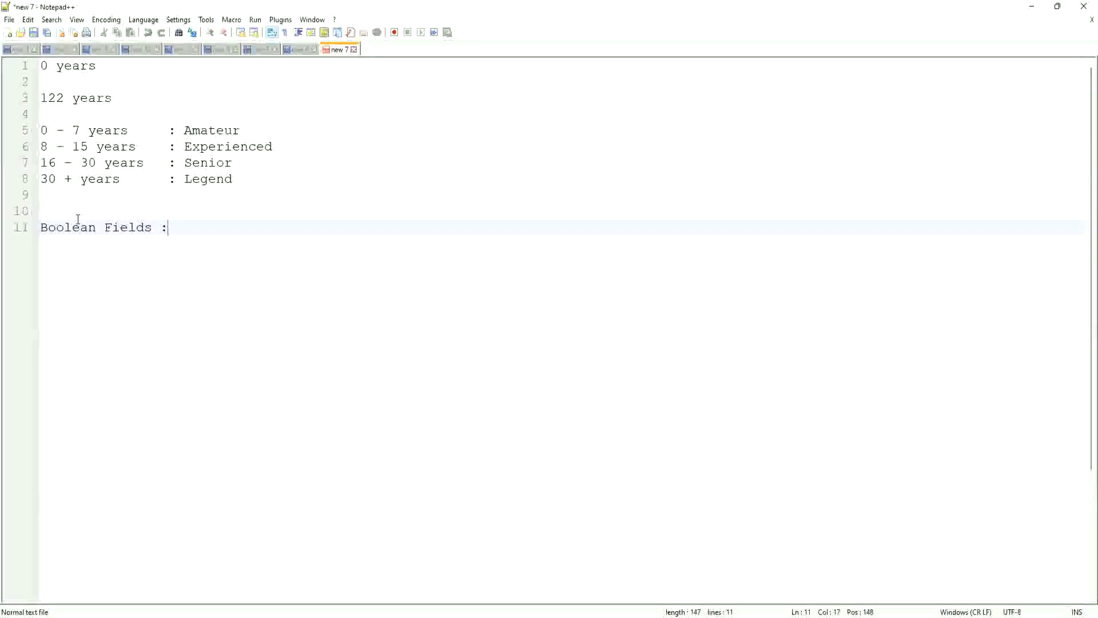
pyautogui.press('Return')
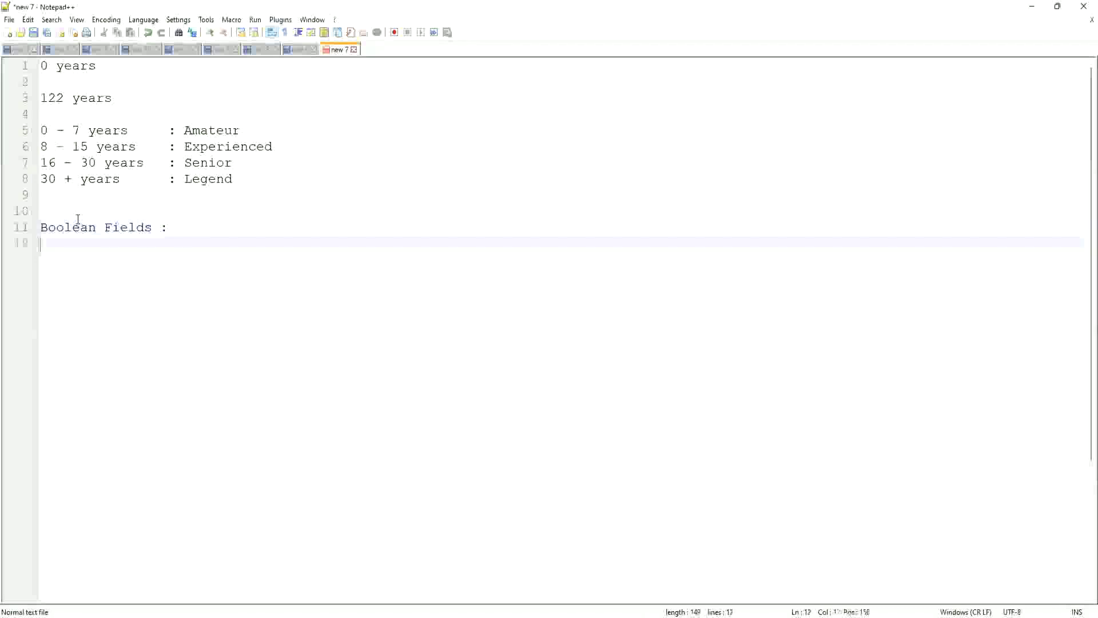
pyautogui.press('Return')
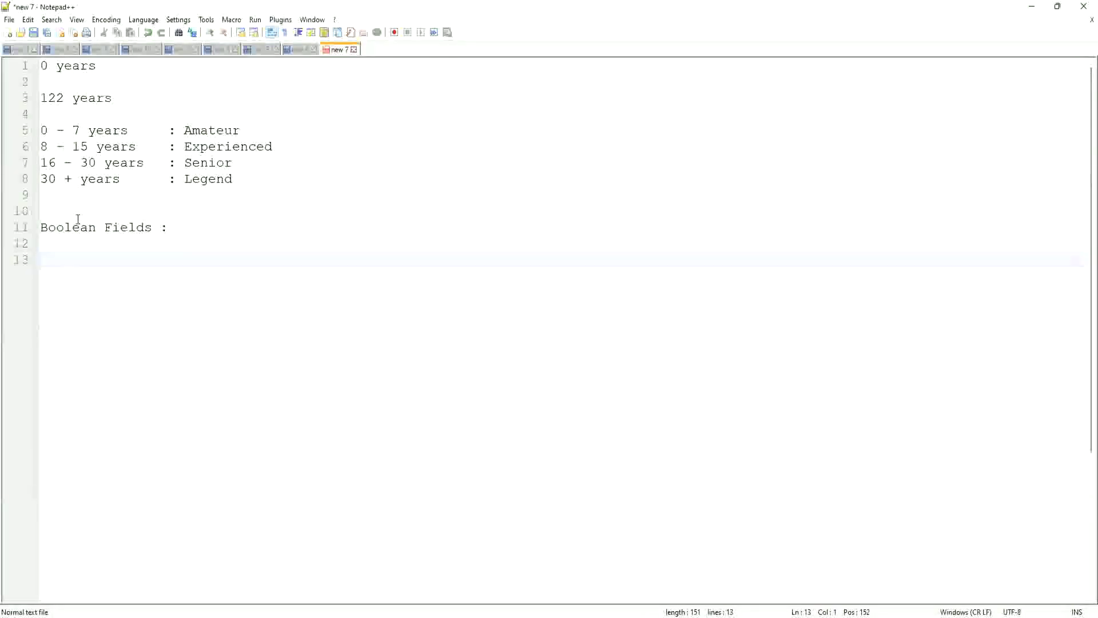
# Step: Start the first entry under the "Boolean Fields :" heading with "Field 1 : Boolean :"
pyautogui.write('Fie')
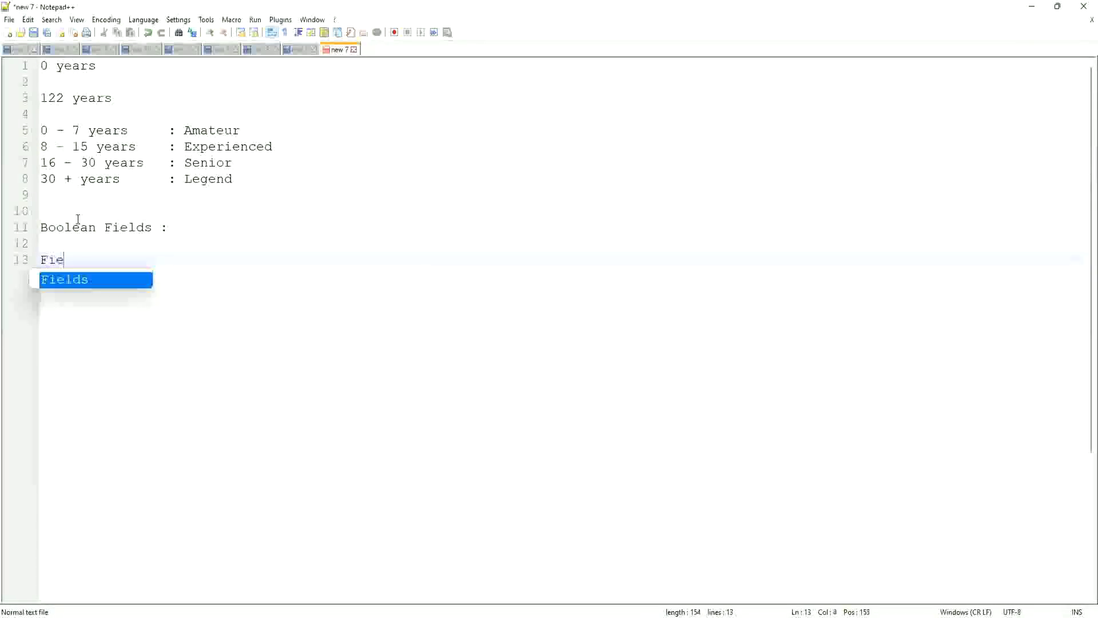
pyautogui.write('ld 1 ')
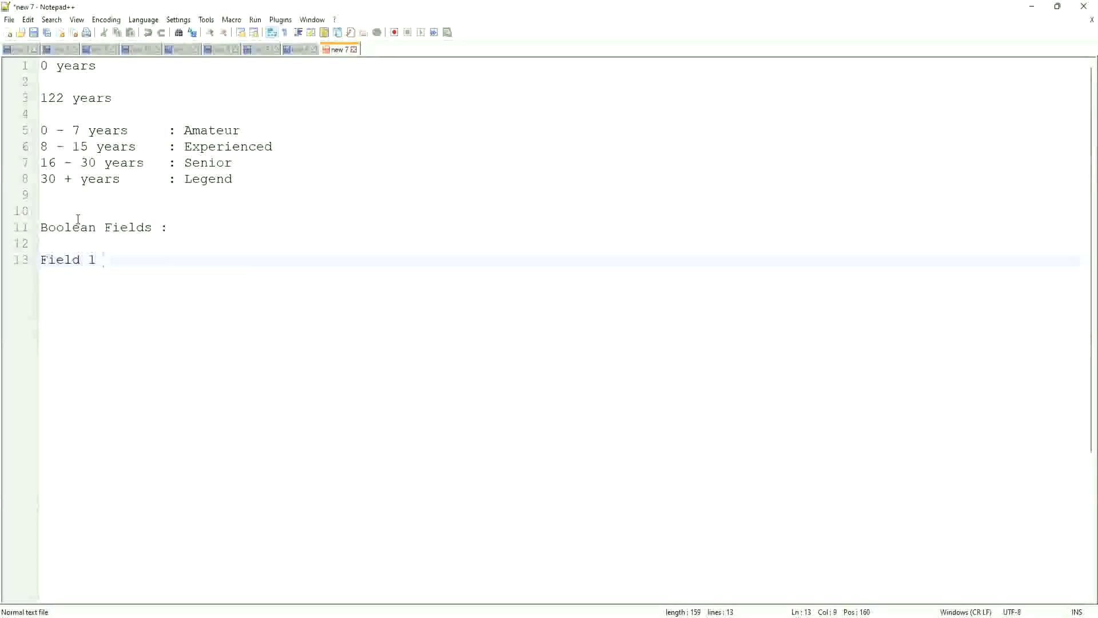
pyautogui.write(':')
pyautogui.write('B')
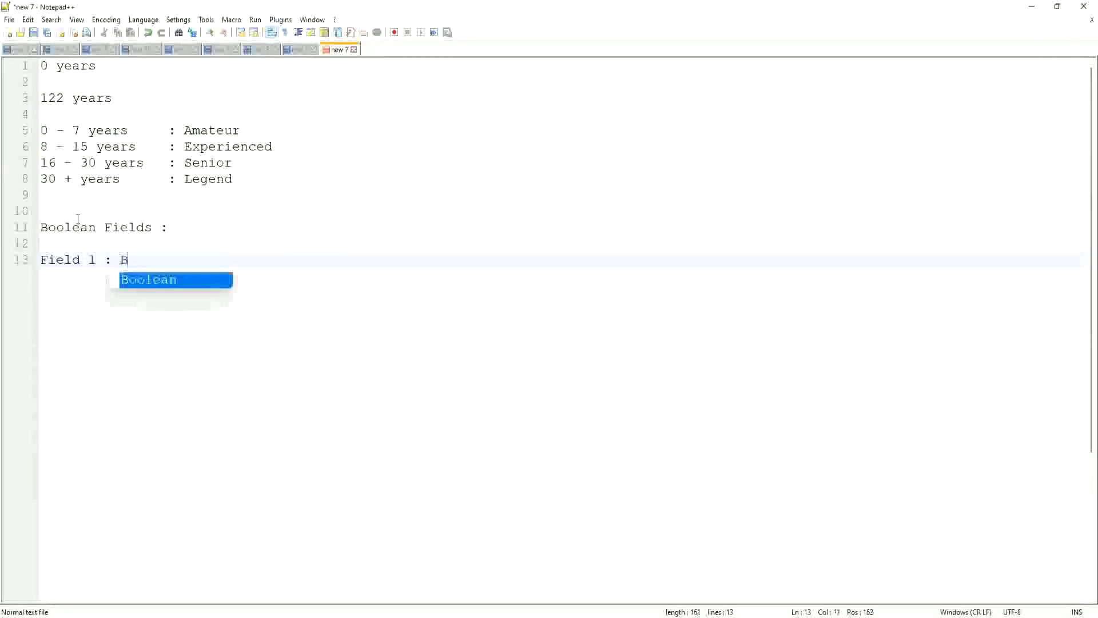
pyautogui.write('oolean ')
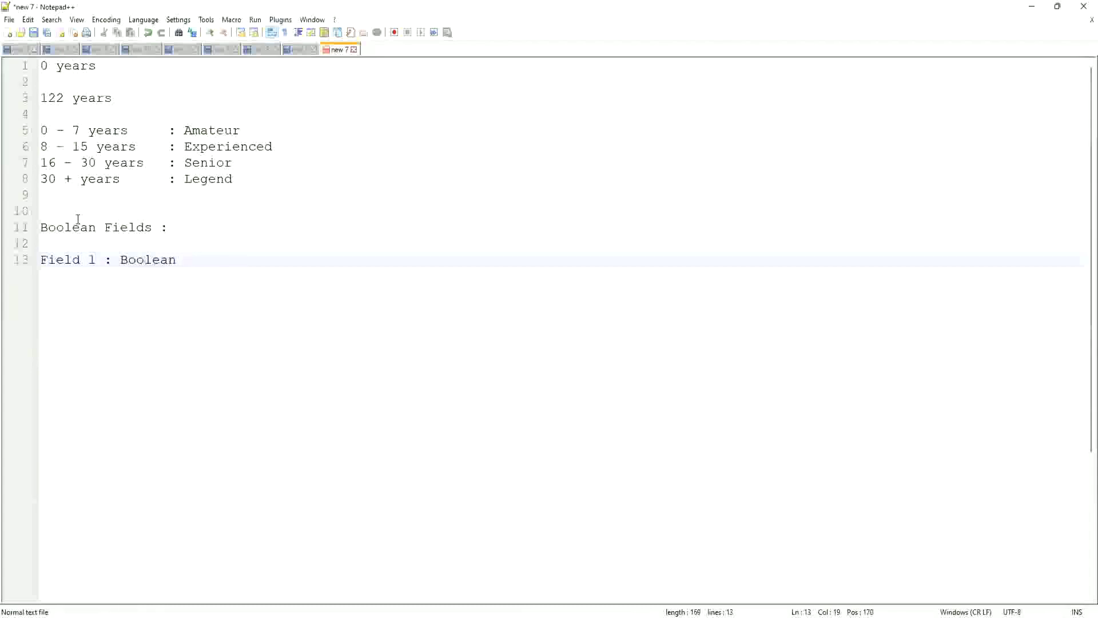
pyautogui.write(':')
# Step: Complete the Field 1 line with the condition "Years of Experience greater than or equal to 0" and start a new line
pyautogui.write('Years of E')
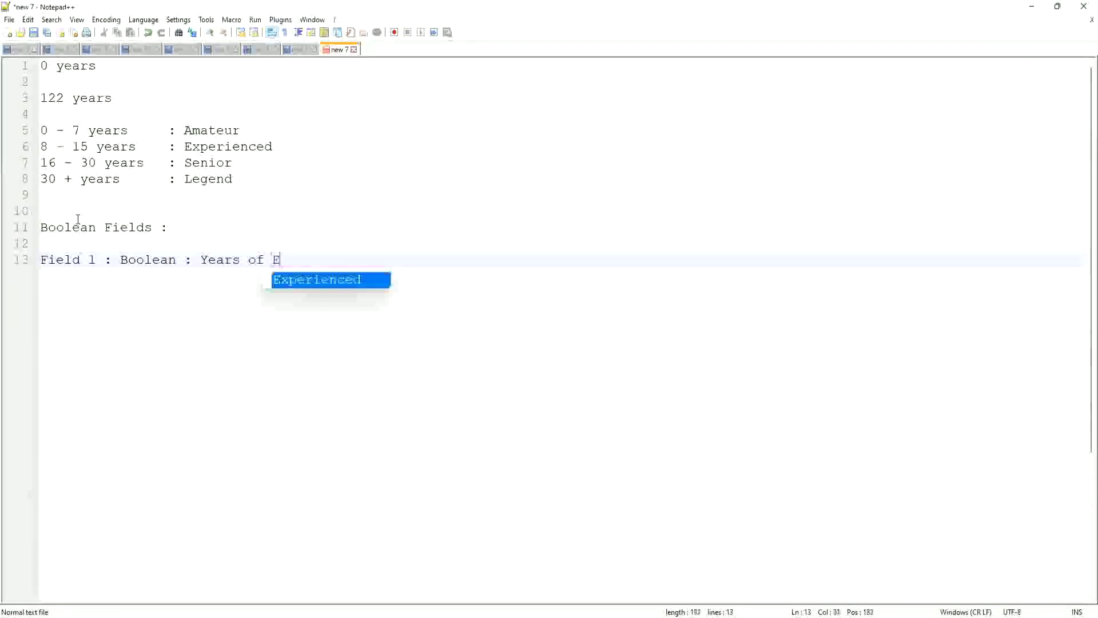
pyautogui.write('xperiecne')
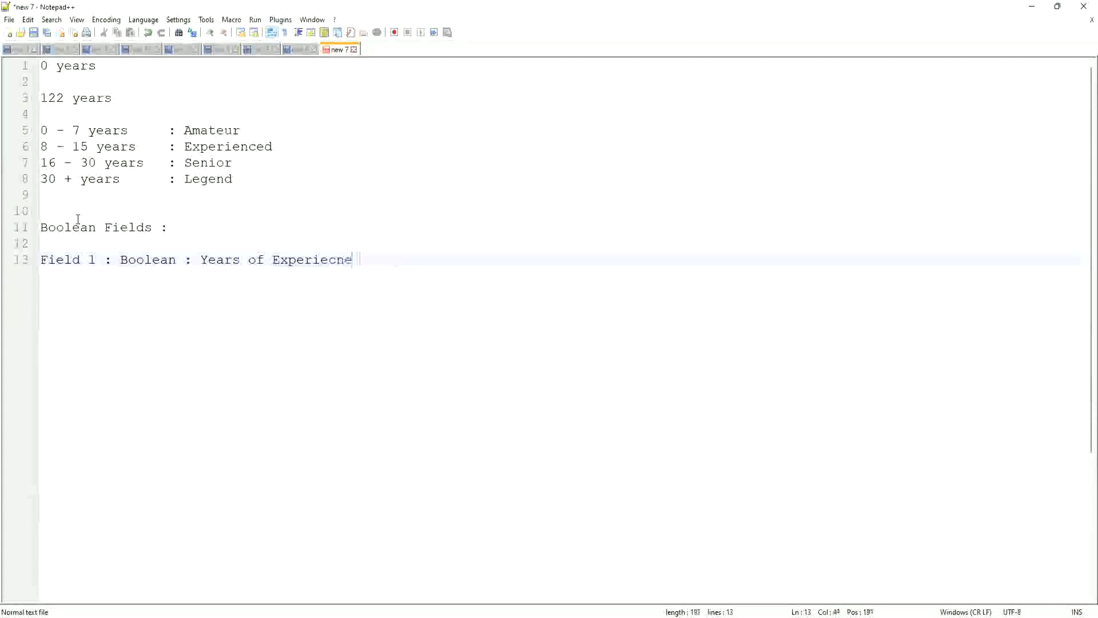
pyautogui.press('BackSpace')
pyautogui.press('BackSpace')
pyautogui.press('BackSpace')
pyautogui.write('nce greatr t')
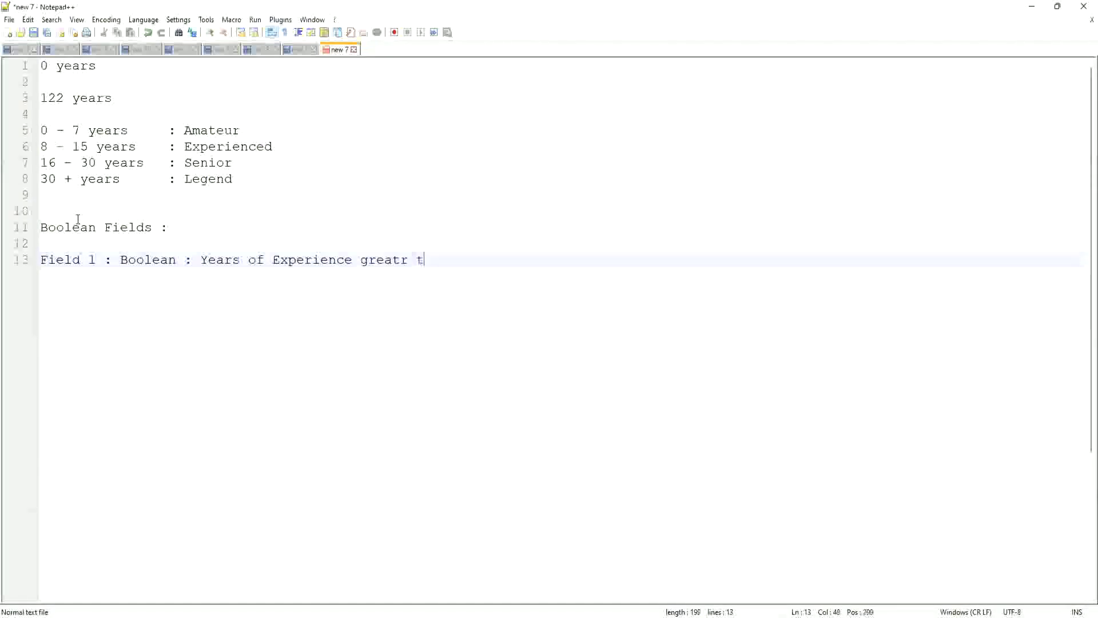
pyautogui.write('han')
pyautogui.press('BackSpace')
pyautogui.press('BackSpace')
pyautogui.press('BackSpace')
pyautogui.press('BackSpace')
pyautogui.press('BackSpace')
pyautogui.press('BackSpace')
pyautogui.write('er than ')
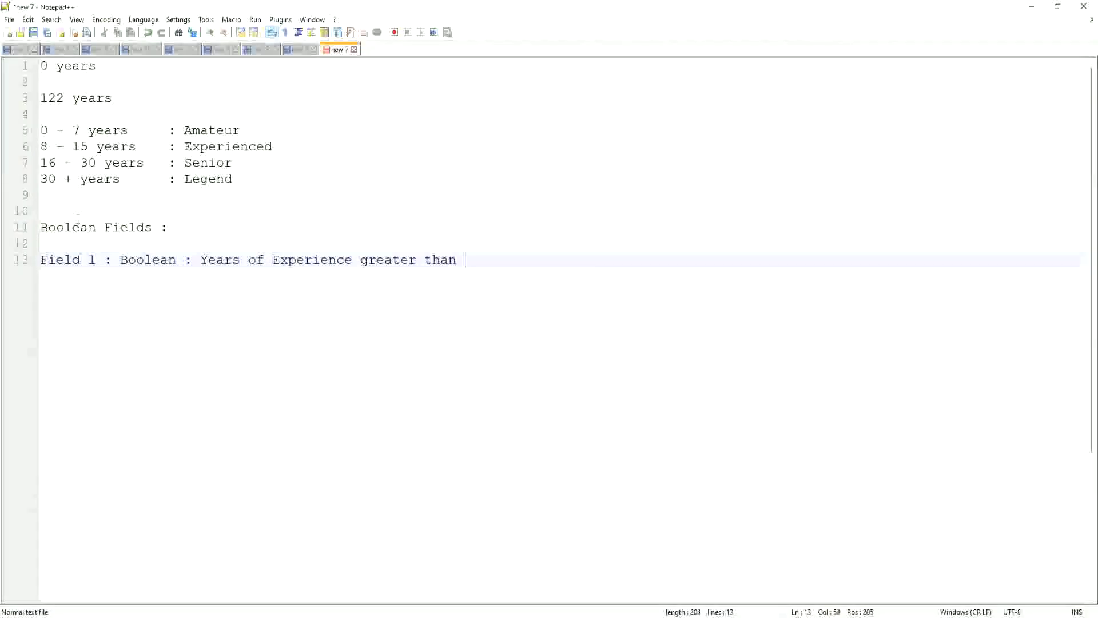
pyautogui.write('or equal to 0')
pyautogui.press('Return')
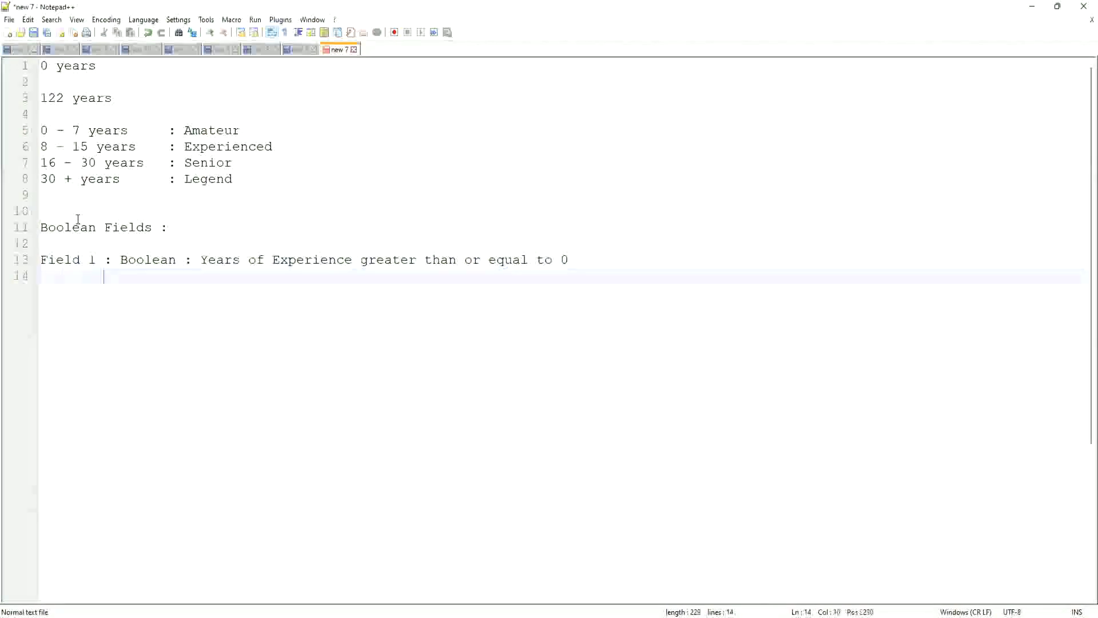
# Step: Write the second Field 1 condition, "AND Years of Experience less than or equal to 7", indented beneath the first condition
pyautogui.write('AND Years')
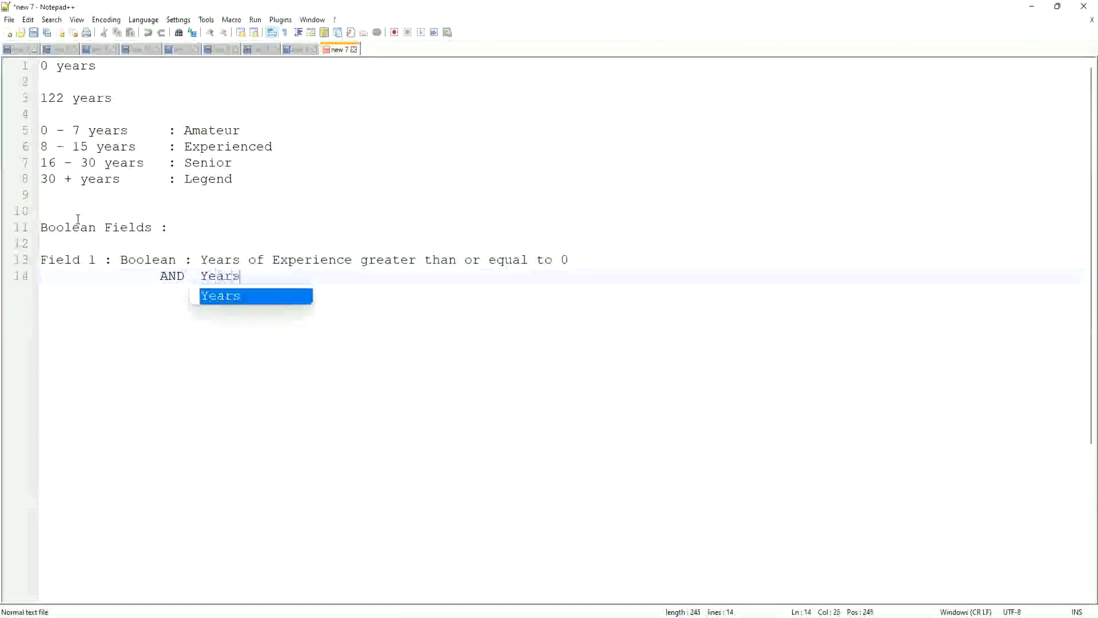
pyautogui.write(' of E')
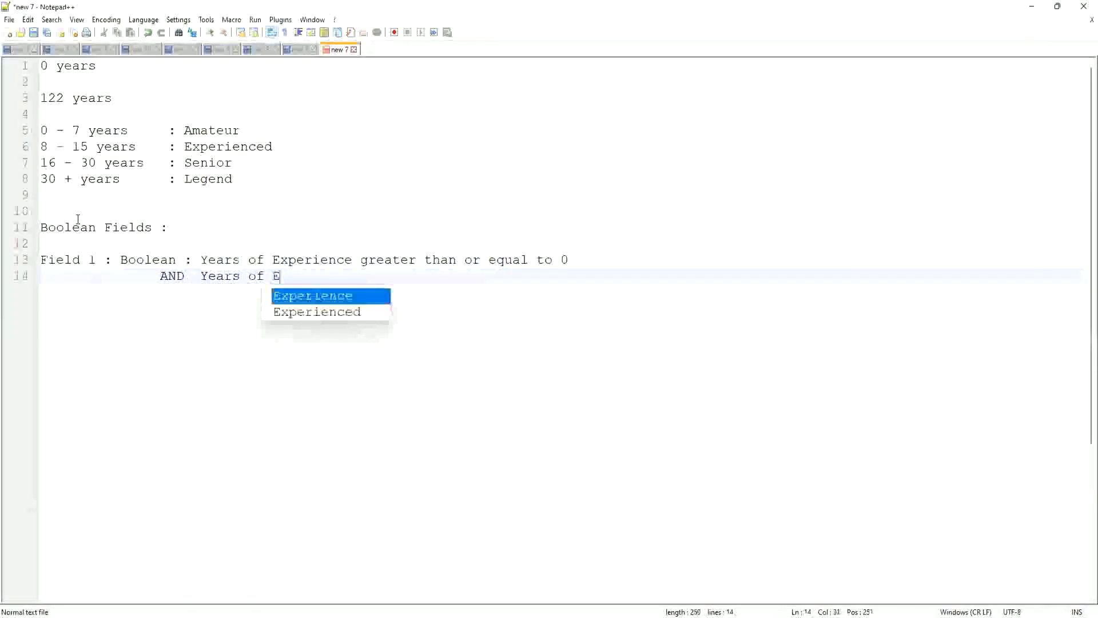
pyautogui.write('xperience ')
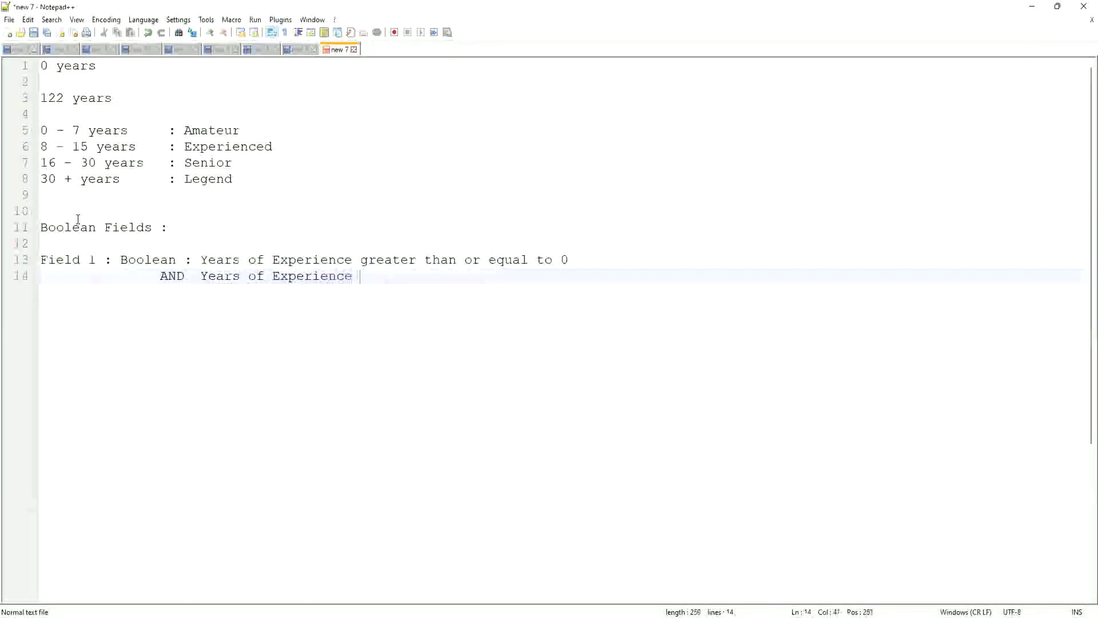
pyautogui.write('less than of')
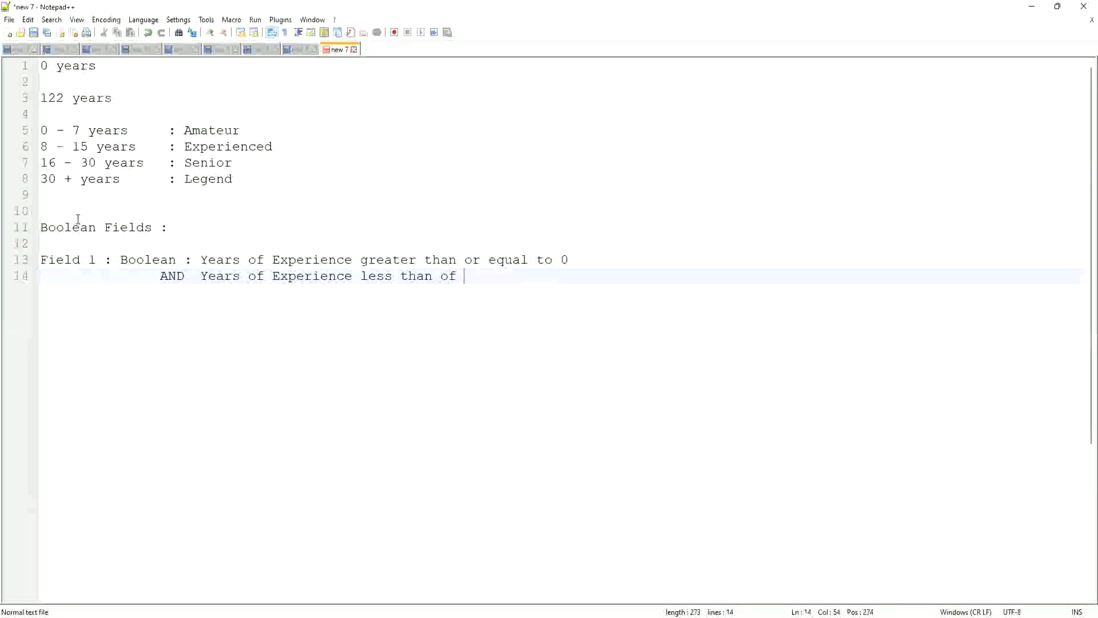
pyautogui.press('BackSpace')
pyautogui.press('BackSpace')
pyautogui.write('r e')
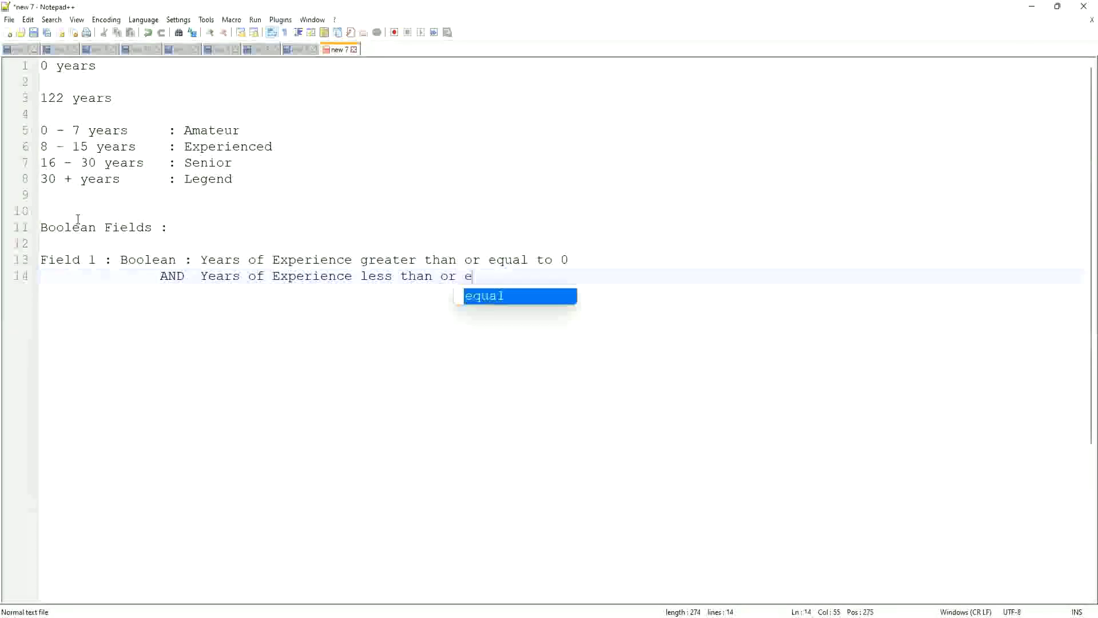
pyautogui.write('qual to ')
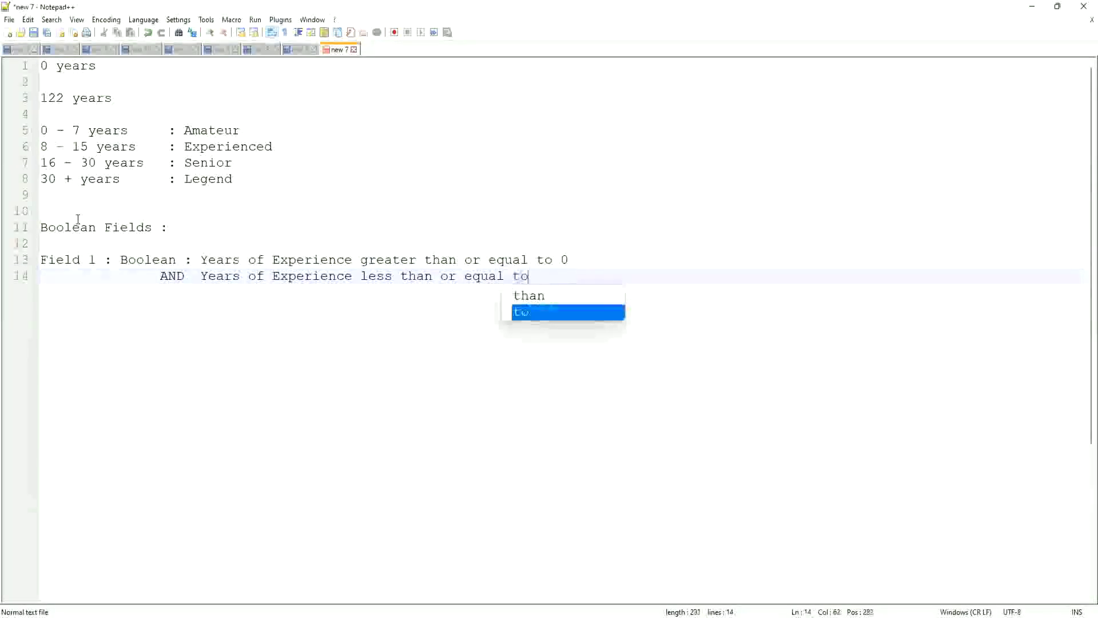
pyautogui.write('7')
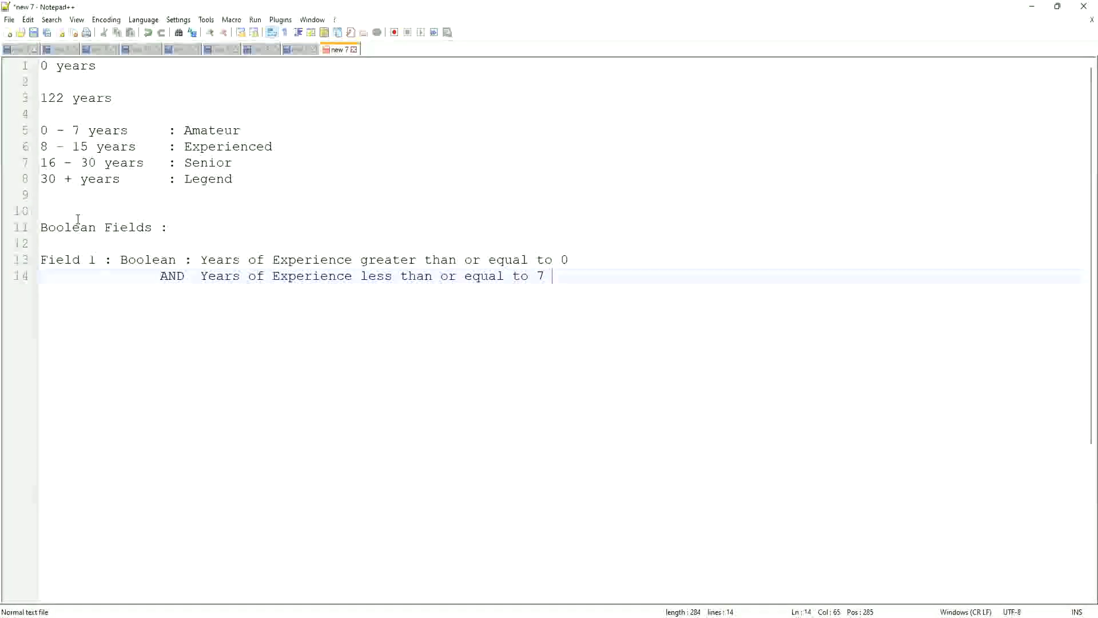
# Step: Leave a blank line below the Field 1 entry and start an unindented line reading "Field 2 :"
pyautogui.press('Return')
pyautogui.press('Return')
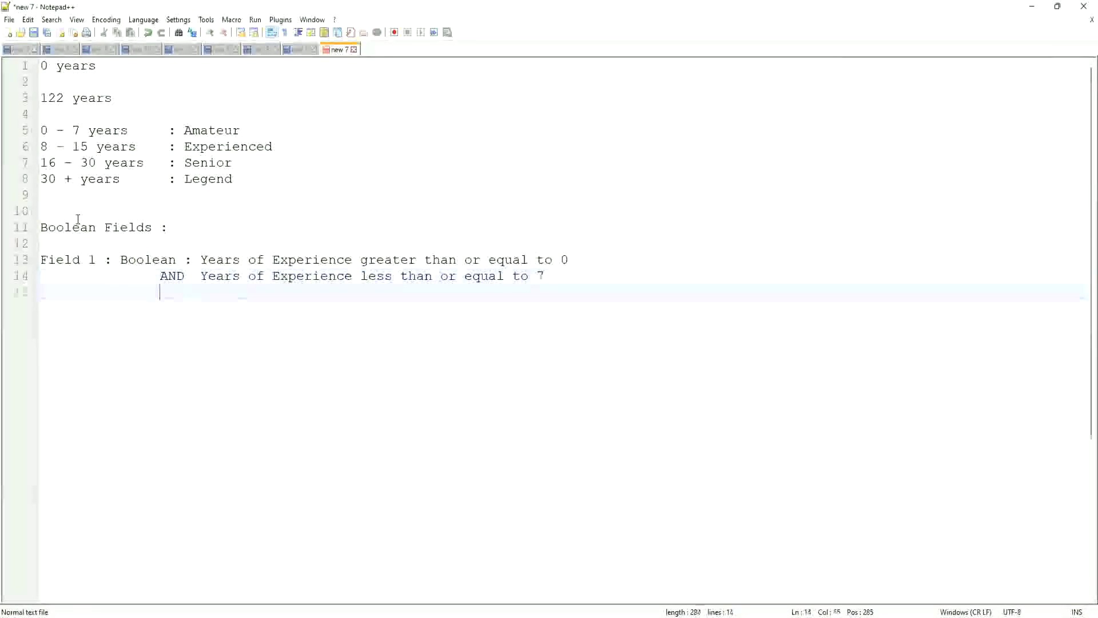
pyautogui.press('BackSpace')
pyautogui.press('BackSpace')
pyautogui.press('BackSpace')
pyautogui.press('BackSpace')
pyautogui.press('BackSpace')
pyautogui.press('BackSpace')
pyautogui.press('BackSpace')
pyautogui.press('BackSpace')
pyautogui.press('BackSpace')
pyautogui.press('BackSpace')
pyautogui.press('BackSpace')
pyautogui.press('BackSpace')
pyautogui.press('BackSpace')
pyautogui.press('BackSpace')
pyautogui.press('BackSpace')
pyautogui.write('Fi')
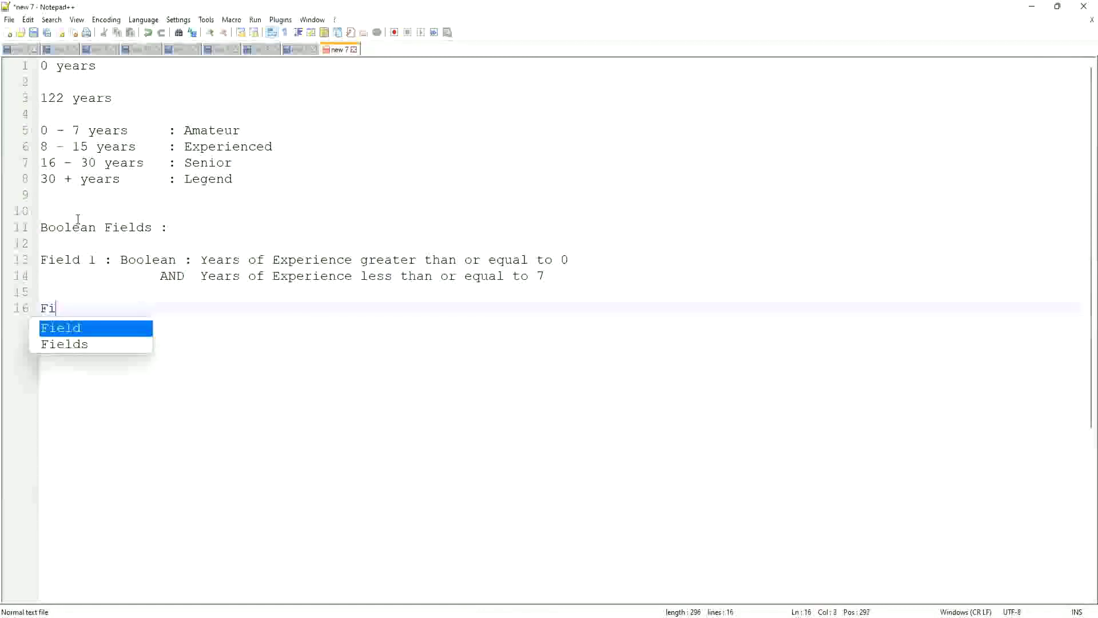
pyautogui.write('eld ')
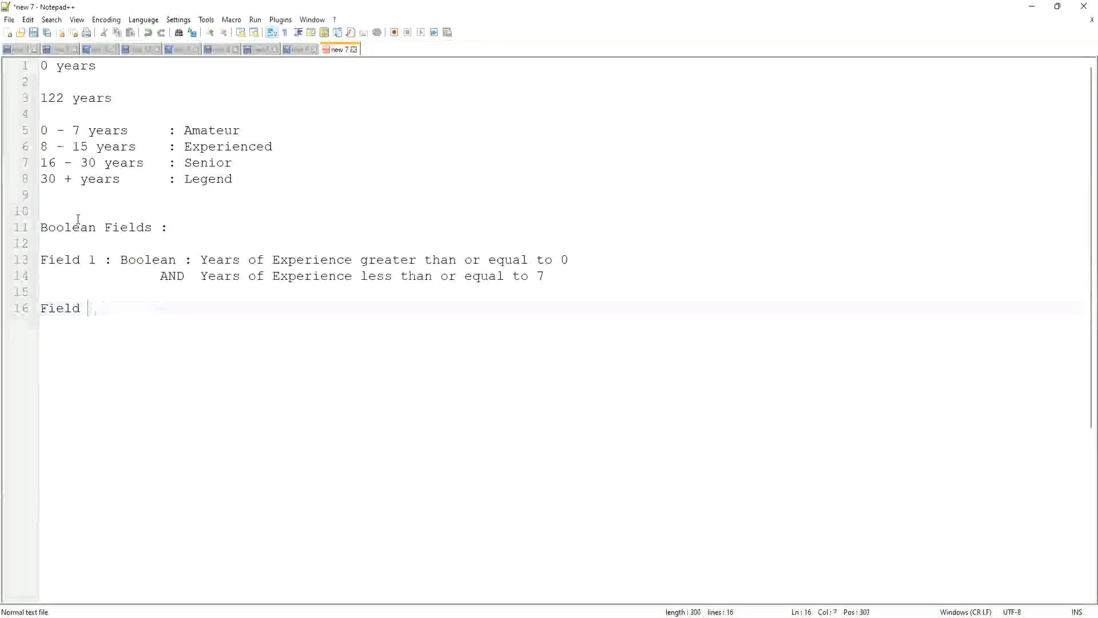
pyautogui.write('2 :')
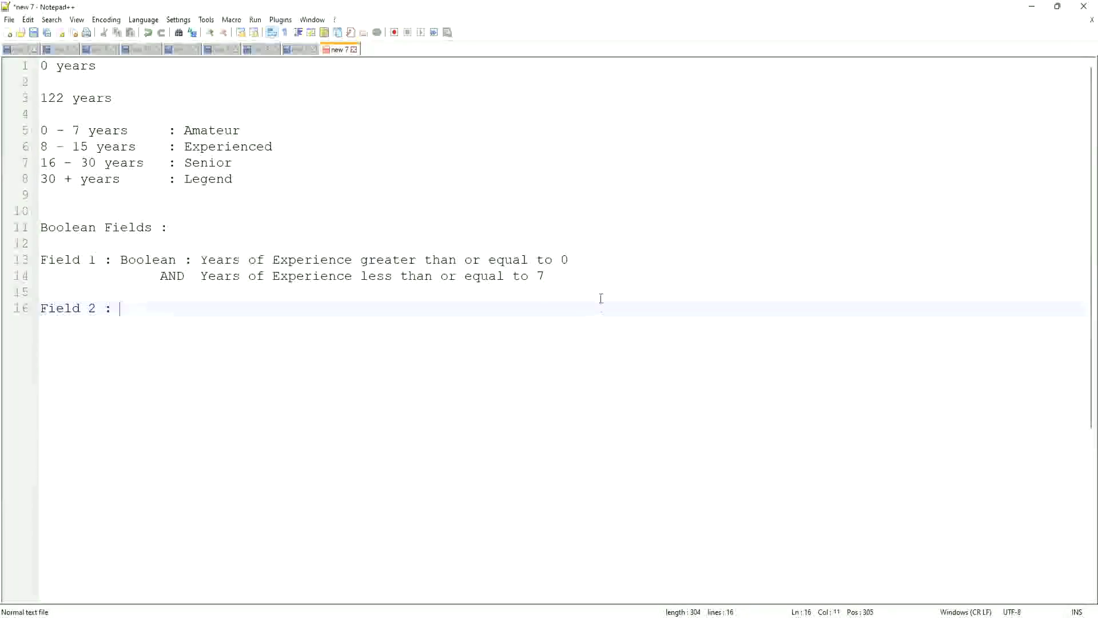
# Step: Copy Field 1's two-line Boolean definition and paste it after "Field 2 :"
pyautogui.moveTo(544, 273); pyautogui.dragTo(121, 265)
pyautogui.hotkey('ctrl', 'c')
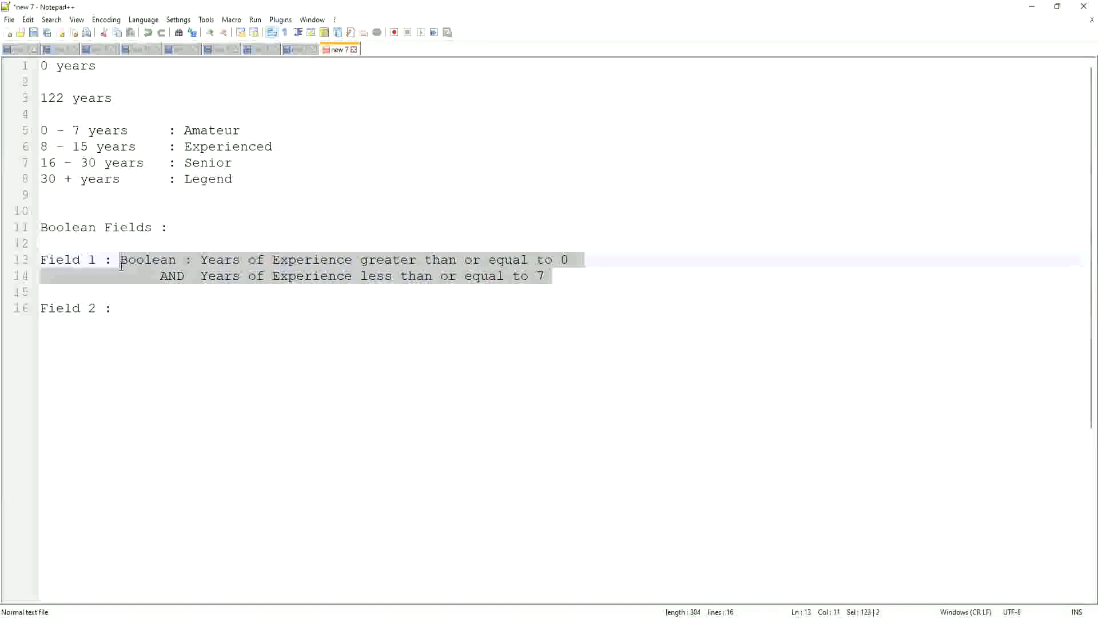
pyautogui.click(140, 313)
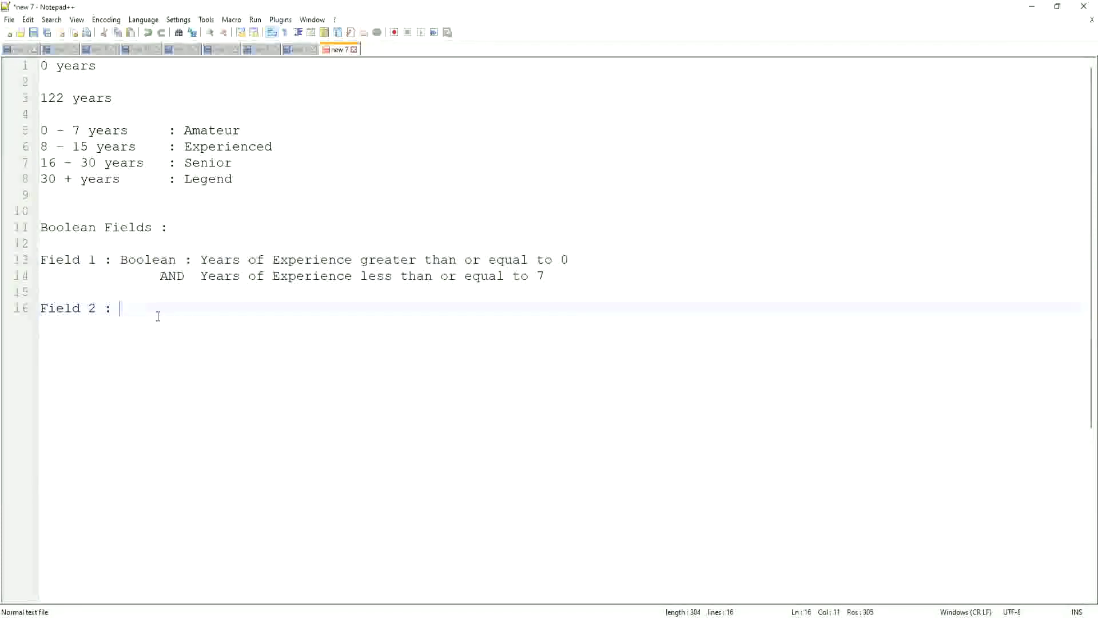
pyautogui.hotkey('ctrl', 'v')
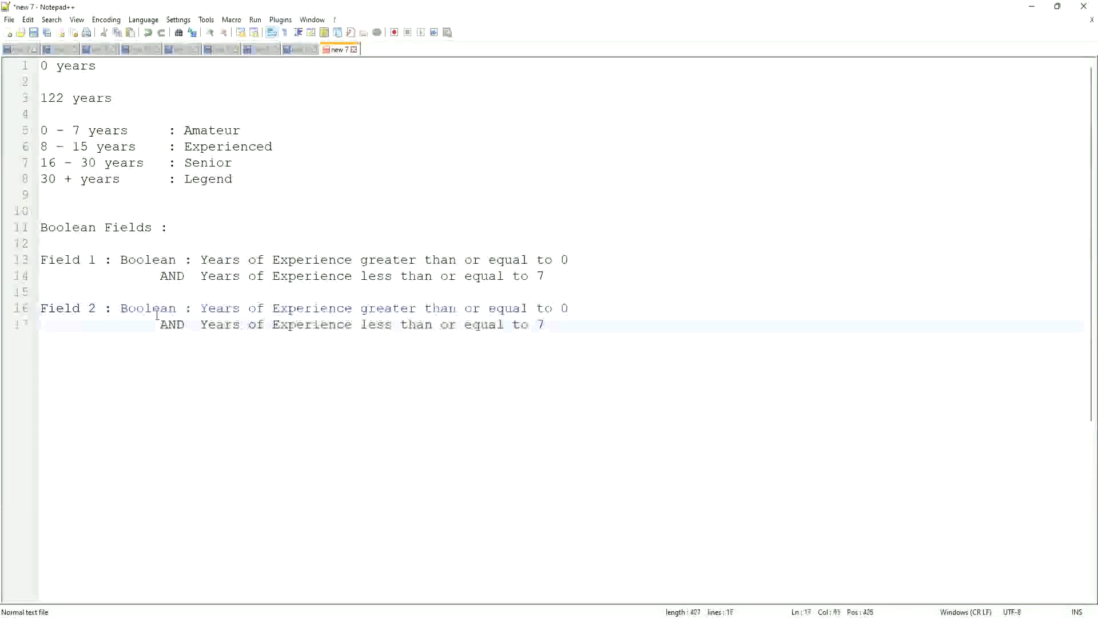
# Step: Set Field 2's limits to greater than or equal to 8 and less than or equal to 15
pyautogui.doubleClick(564, 308)
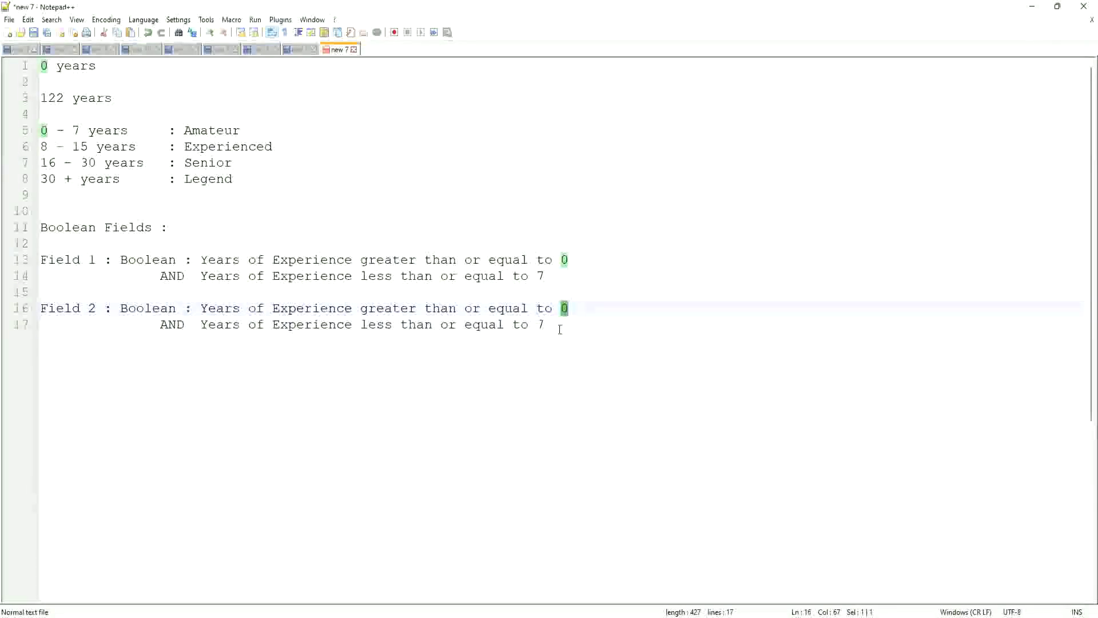
pyautogui.write('8')
pyautogui.click(560, 329)
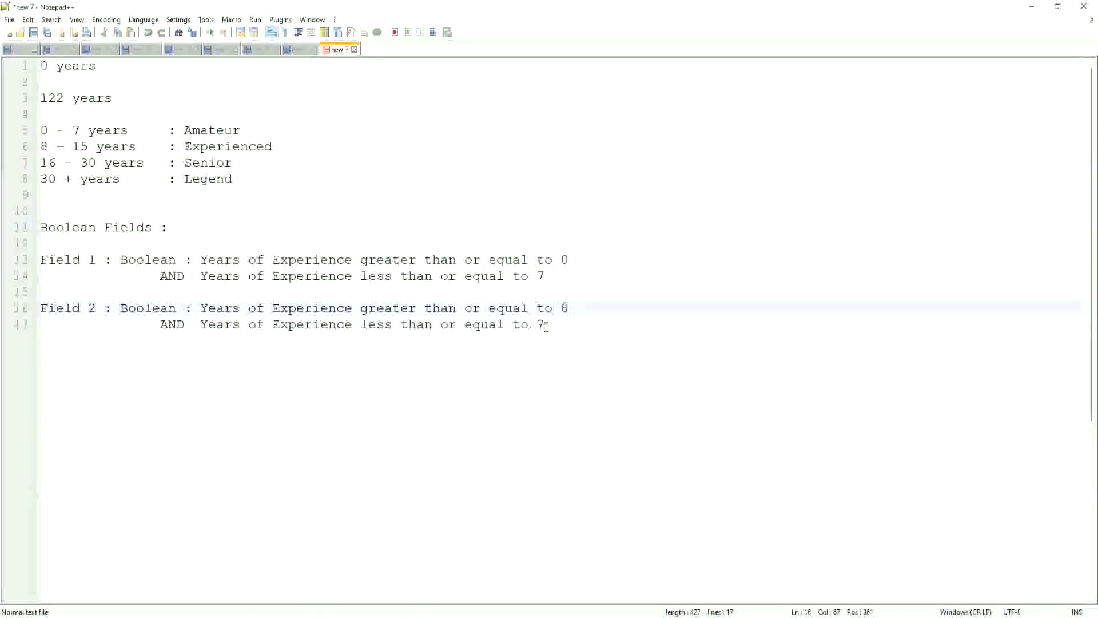
pyautogui.press('BackSpace')
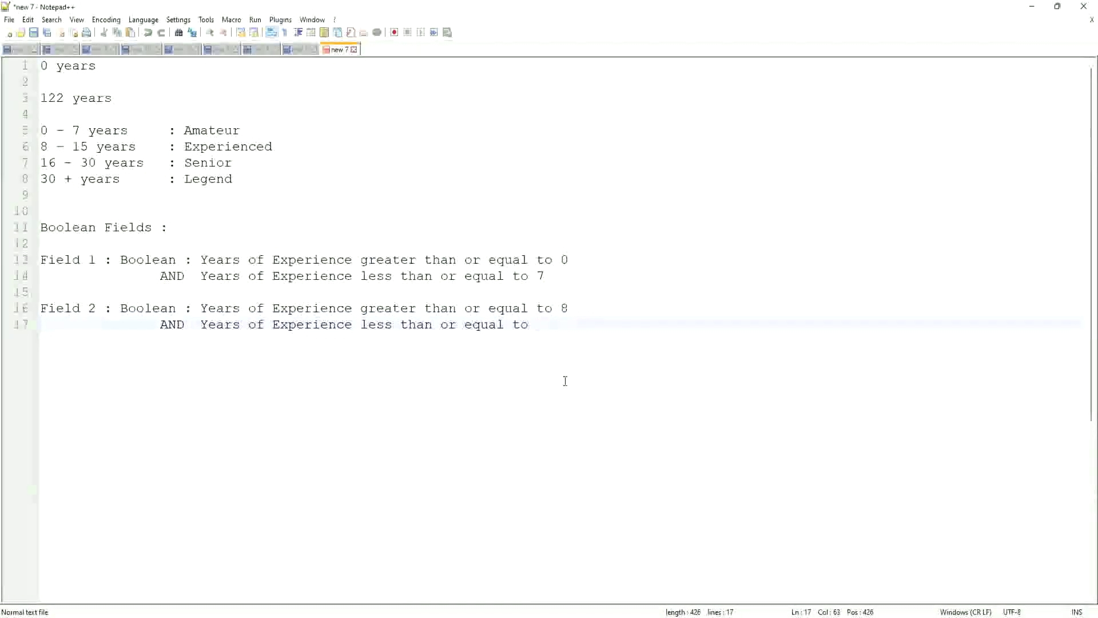
pyautogui.write('15')
# Step: Copy the entire Field 2 entry and paste a duplicate below it, separated by a blank line
pyautogui.moveTo(556, 324); pyautogui.dragTo(32, 312)
pyautogui.hotkey('ctrl', 'c')
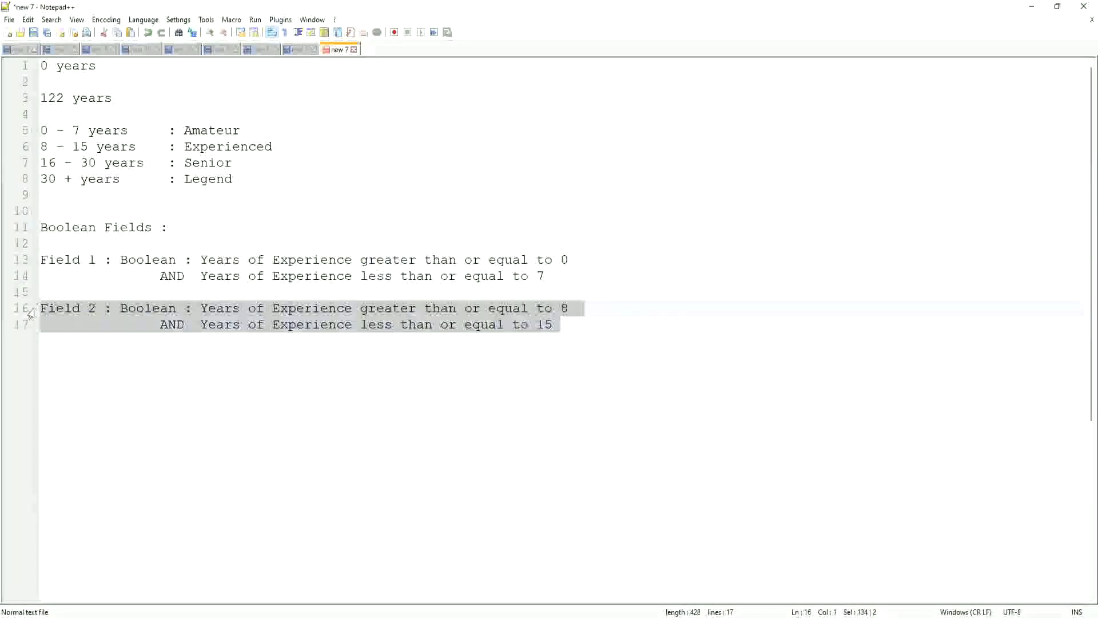
pyautogui.click(57, 350)
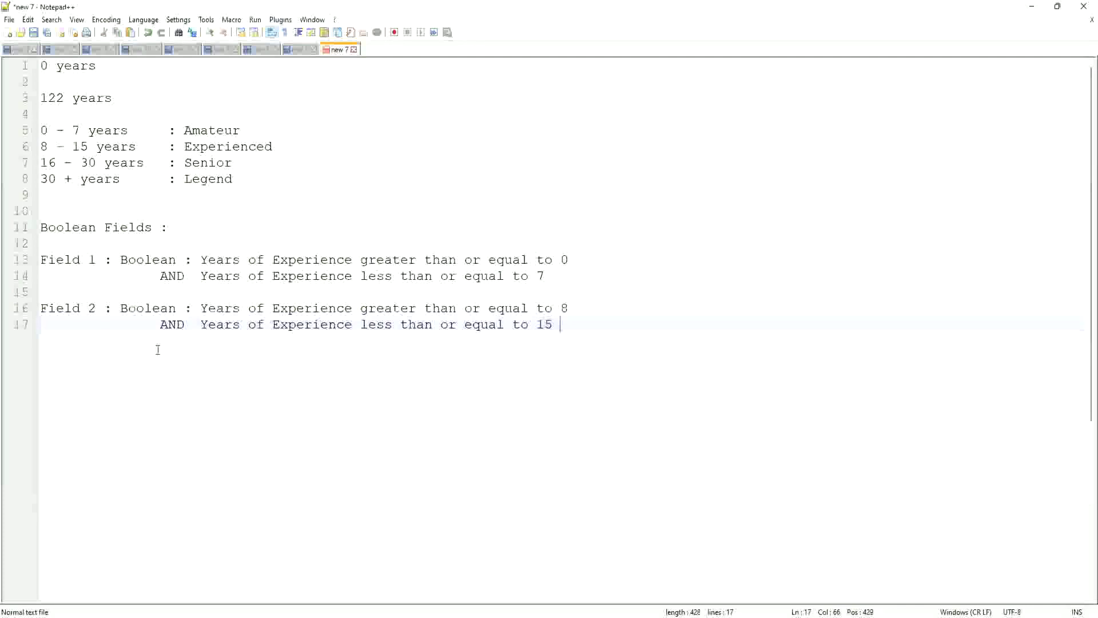
pyautogui.press('Return')
pyautogui.press('BackSpace')
pyautogui.press('BackSpace')
pyautogui.press('BackSpace')
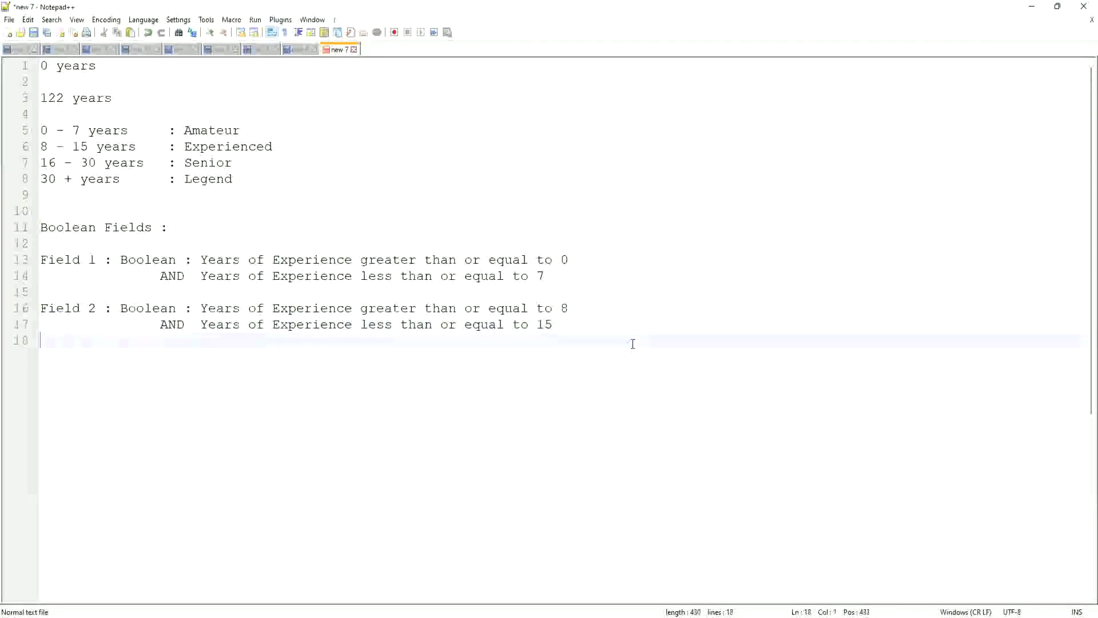
pyautogui.press('Return')
pyautogui.hotkey('ctrl', 'v')
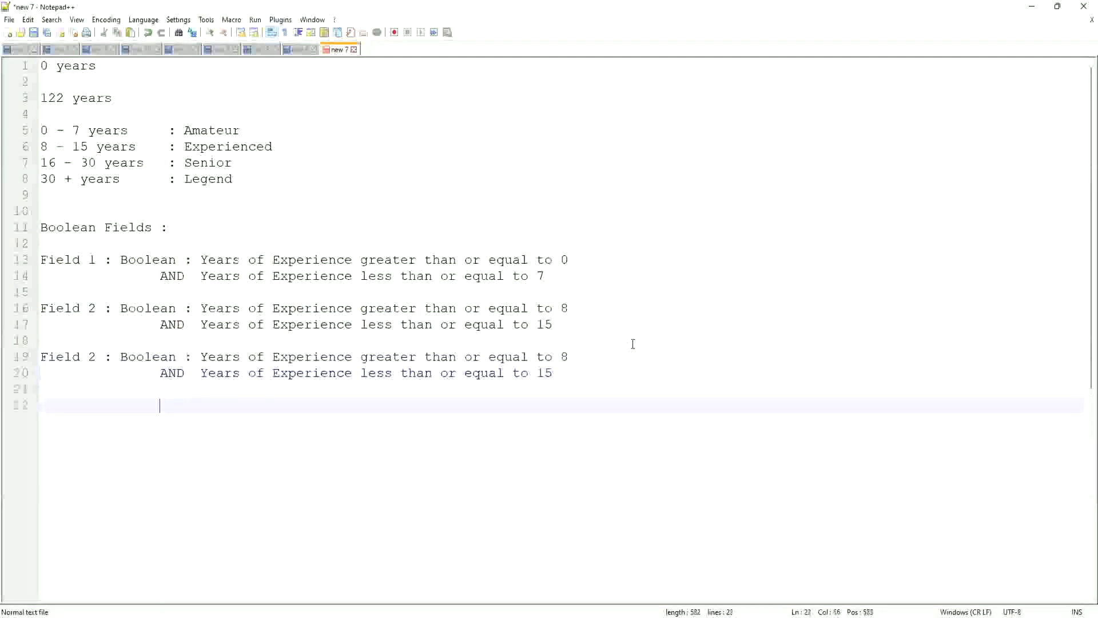
# Step: Paste another copy of the Field 2 entry, unindented, below the first duplicate after a blank line
pyautogui.press('BackSpace')
pyautogui.press('BackSpace')
pyautogui.press('BackSpace')
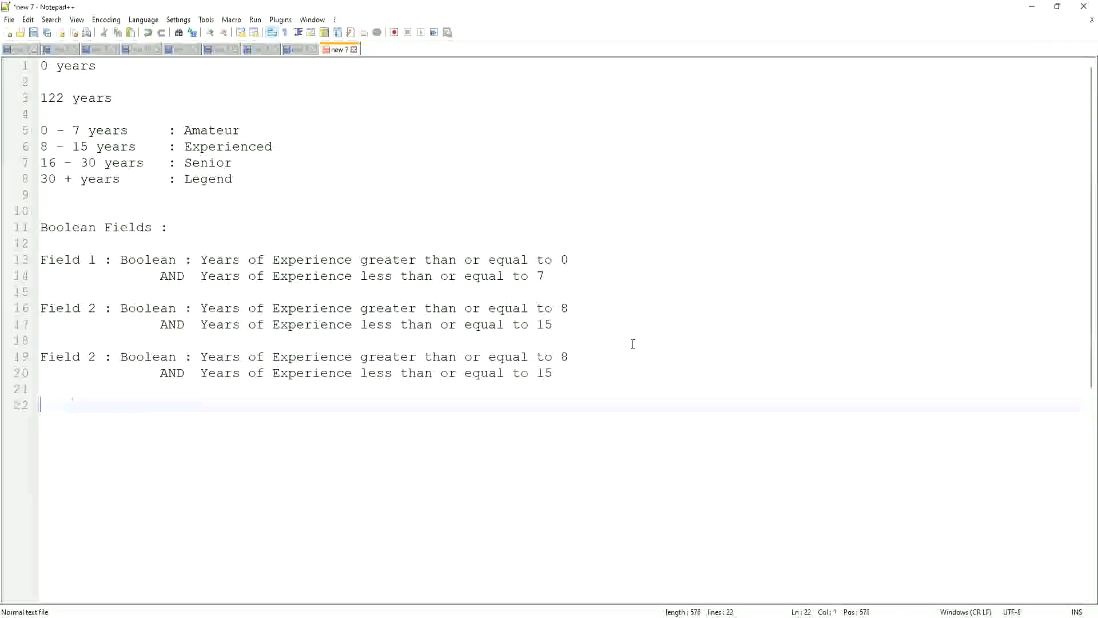
pyautogui.hotkey('ctrl', 'v')
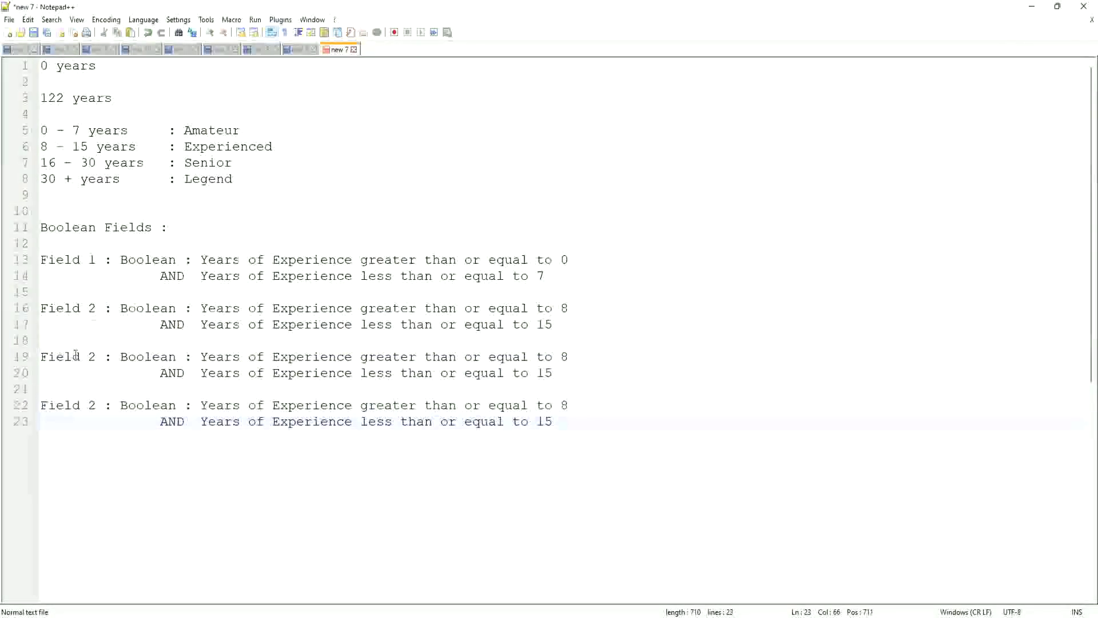
# Step: Renumber the two duplicated entries as Field 3 and Field 4
pyautogui.click(89, 358)
pyautogui.doubleClick(91, 358)
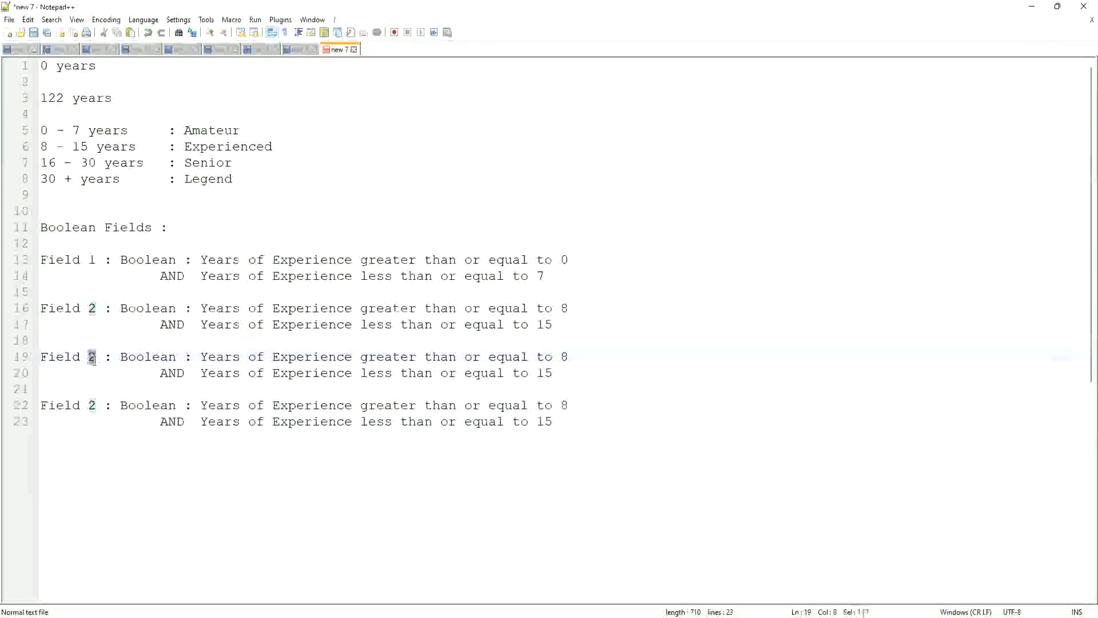
pyautogui.write('3')
pyautogui.doubleClick(92, 404)
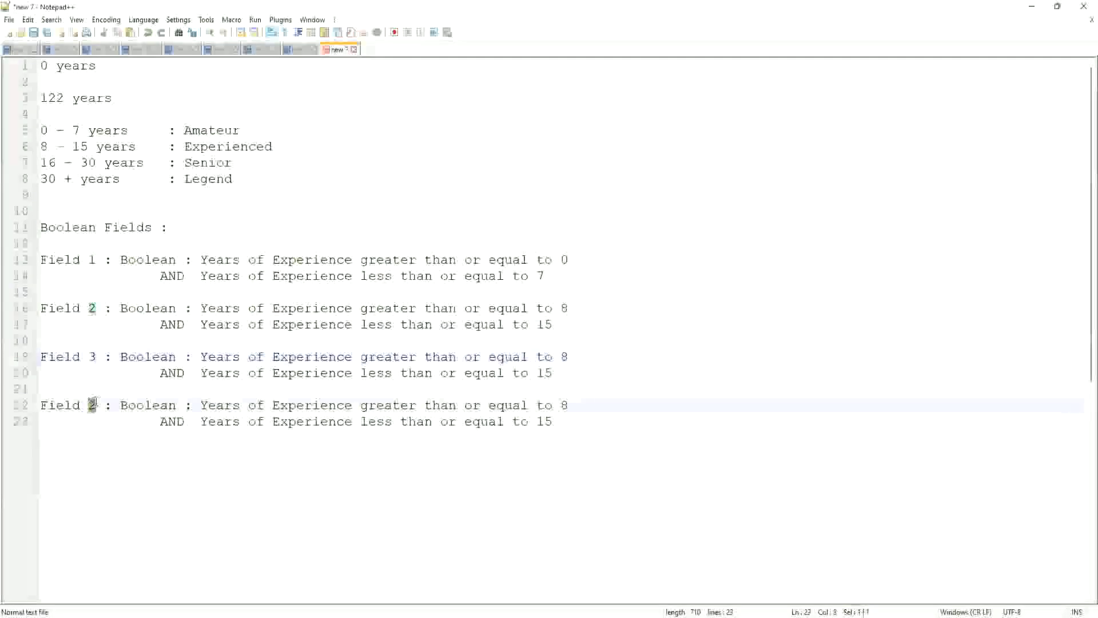
pyautogui.write('4')
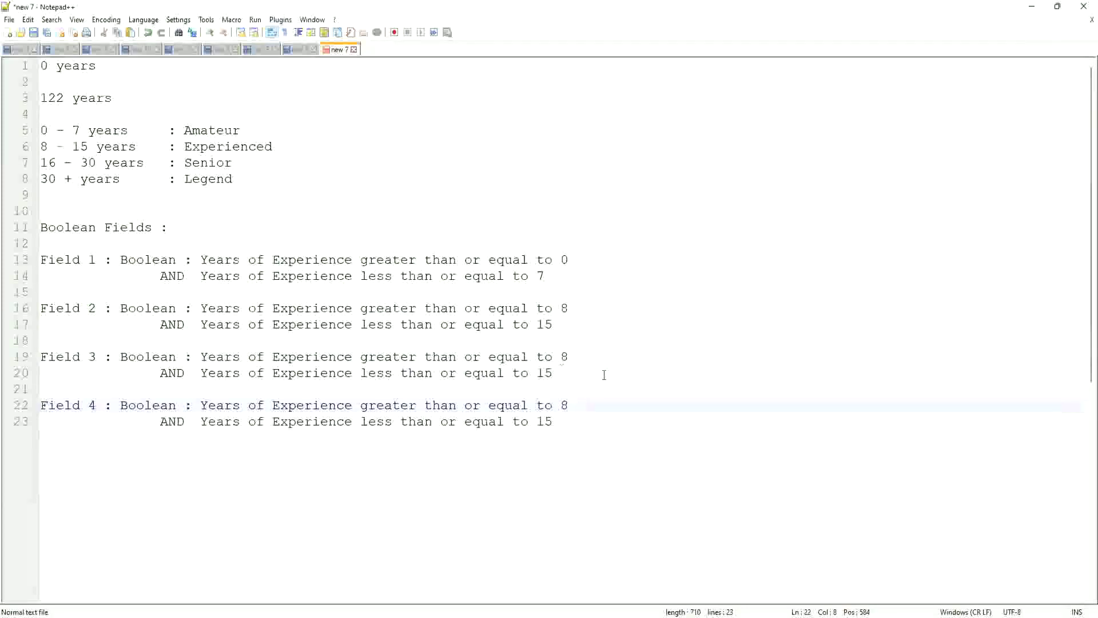
# Step: Set Field 3's limits to greater than or equal to 16 and less than or equal to 30
pyautogui.doubleClick(563, 356)
pyautogui.write('16')
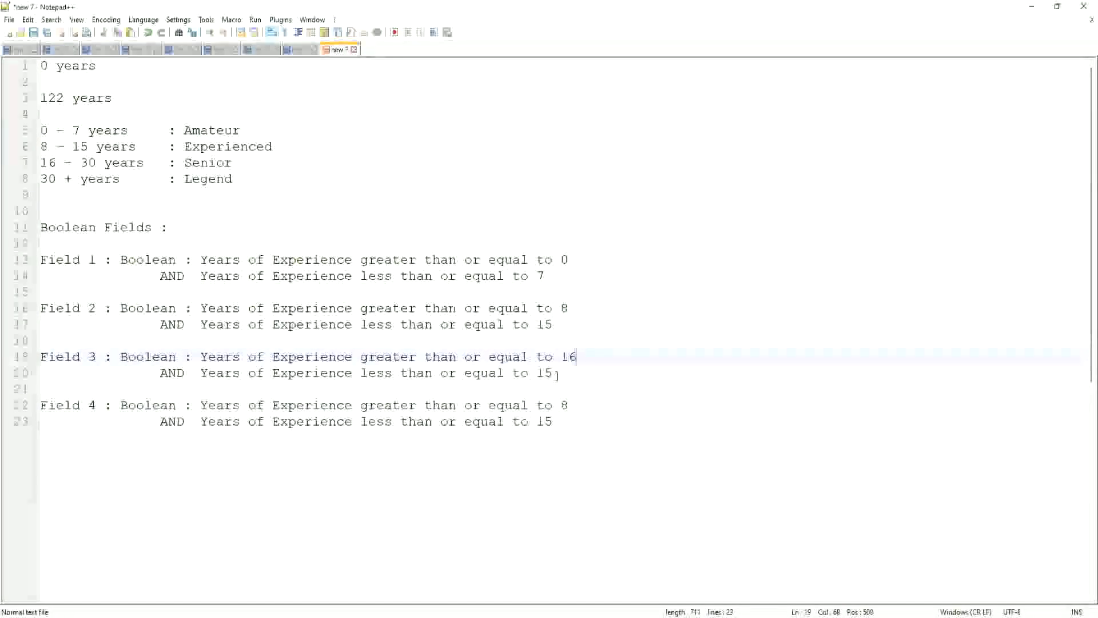
pyautogui.click(556, 373)
pyautogui.press('BackSpace')
pyautogui.press('BackSpace')
pyautogui.write('30')
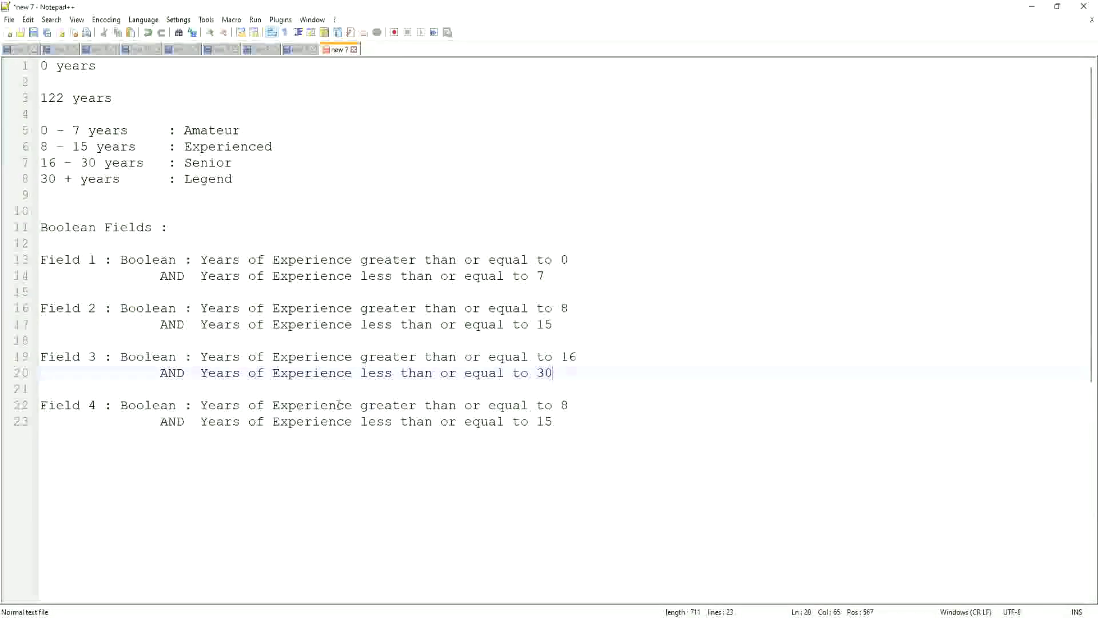
# Step: Change the starting value of the Legend category to 31 years
pyautogui.doubleClick(567, 406)
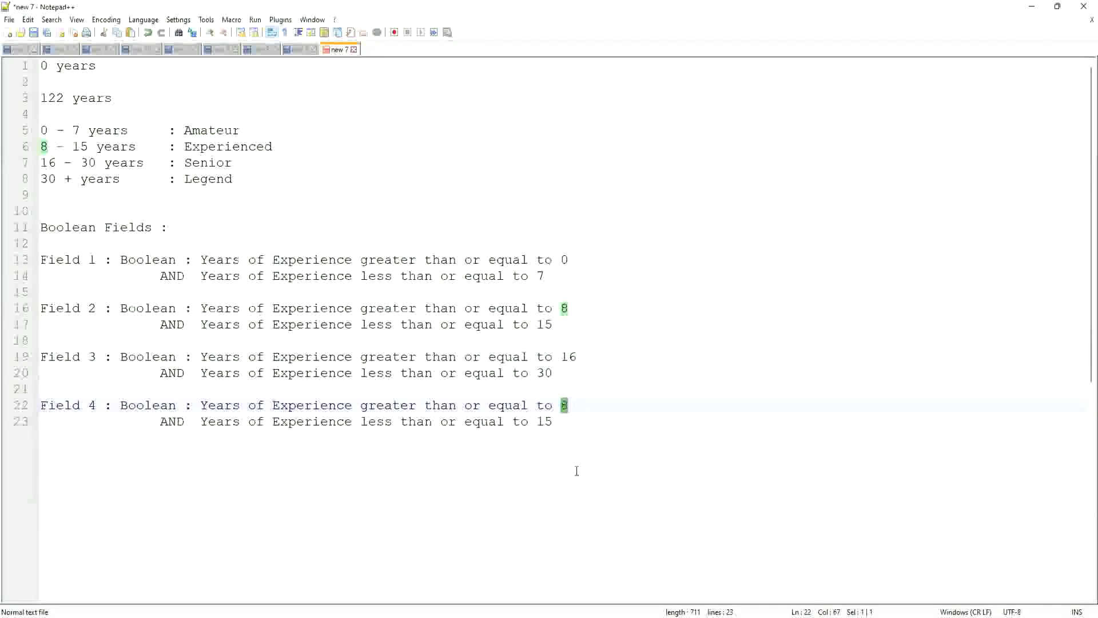
pyautogui.click(58, 181)
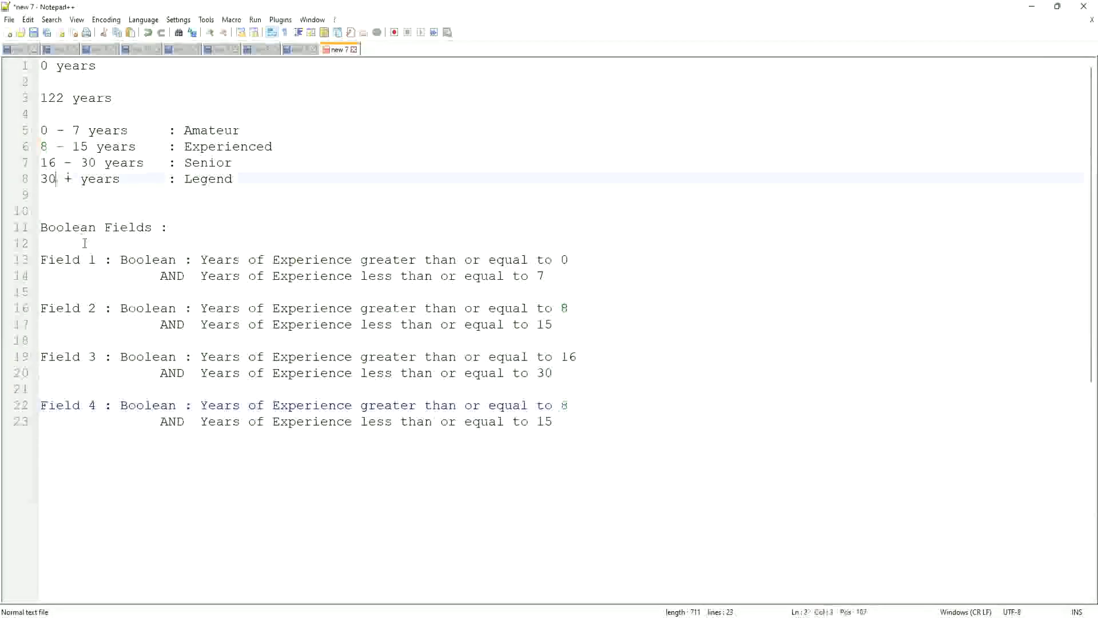
pyautogui.press('BackSpace')
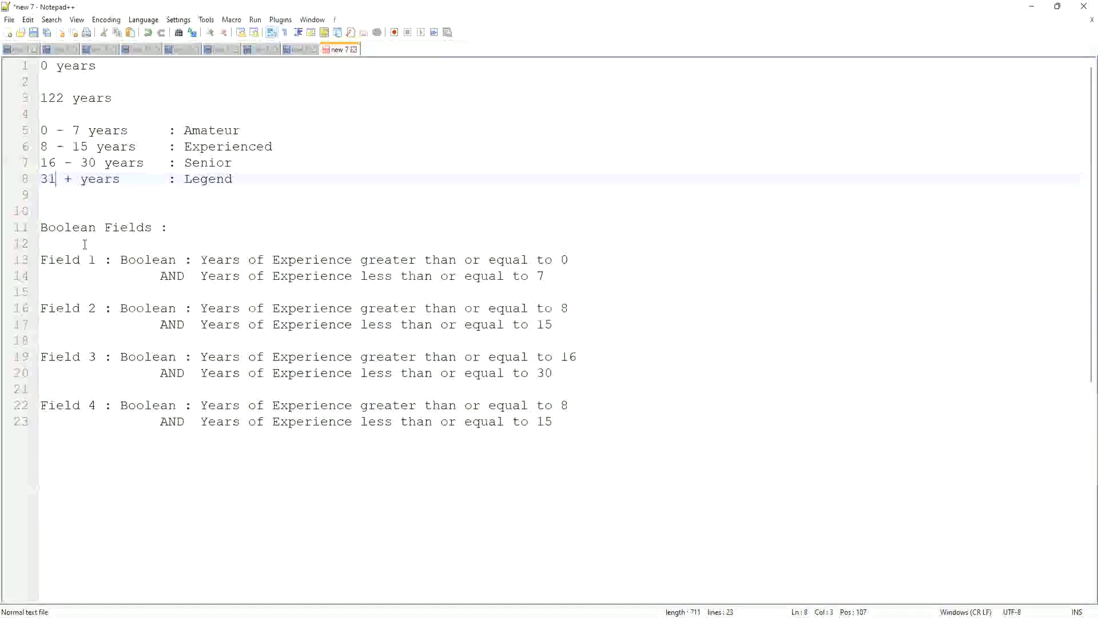
pyautogui.write('1')
# Step: Set Field 4's lower limit to greater than or equal to 31 and delete its AND condition's text
pyautogui.click(569, 410)
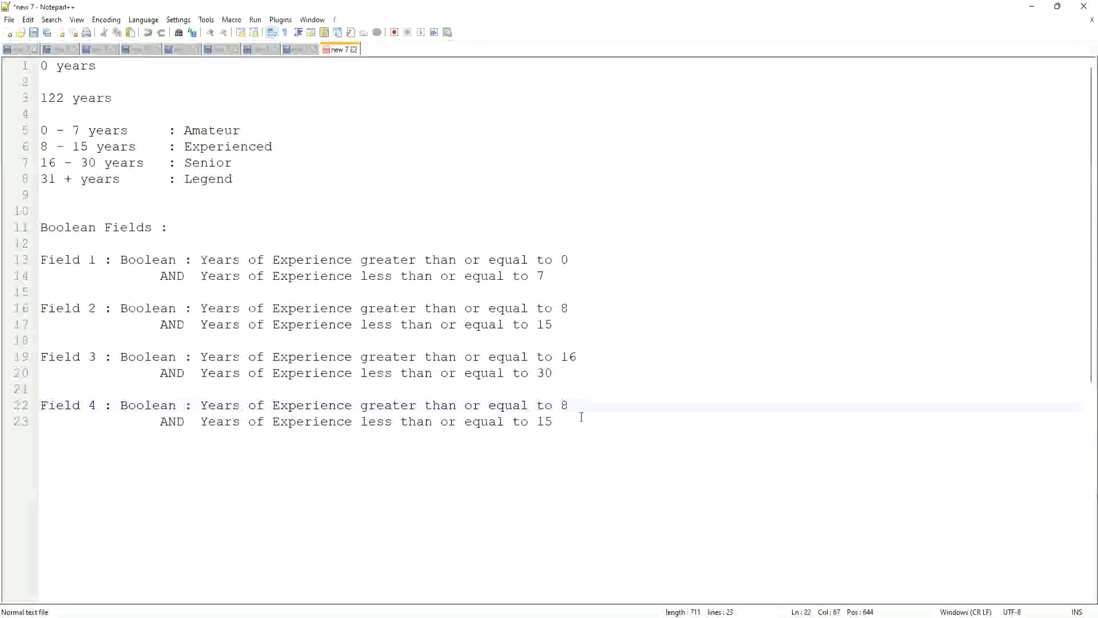
pyautogui.press('BackSpace')
pyautogui.write('31')
pyautogui.click(567, 424)
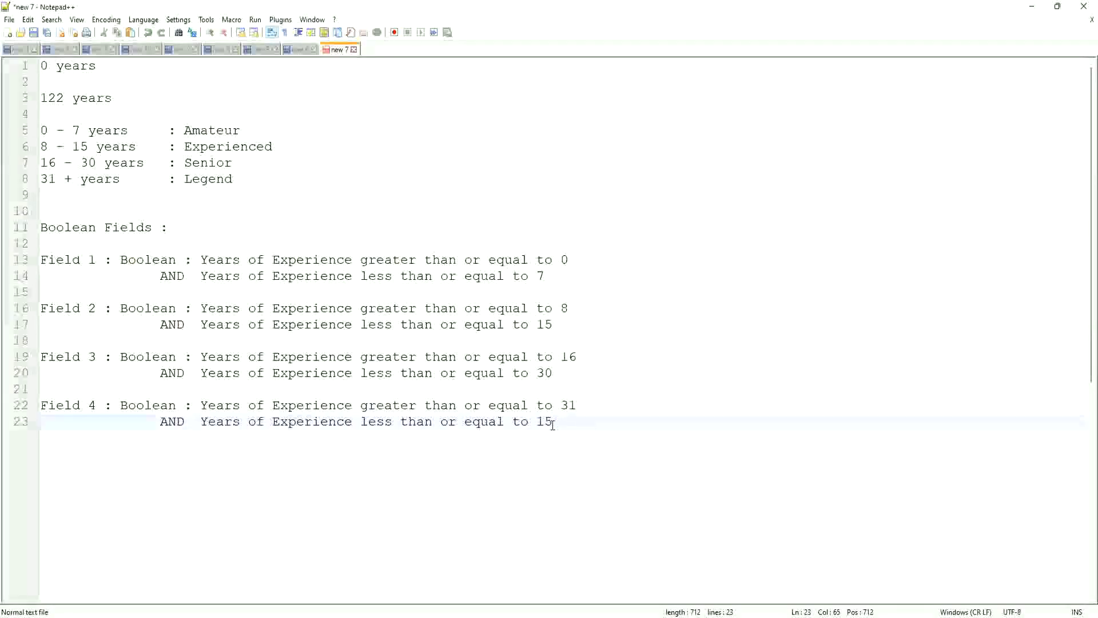
pyautogui.moveTo(554, 425); pyautogui.dragTo(14, 428)
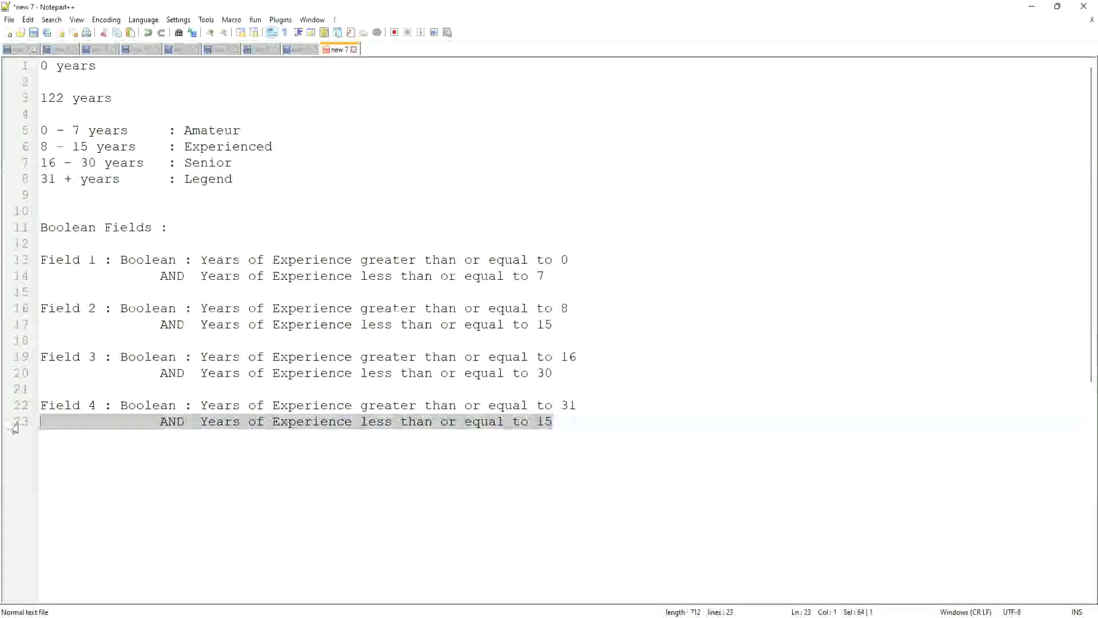
pyautogui.press('Delete')
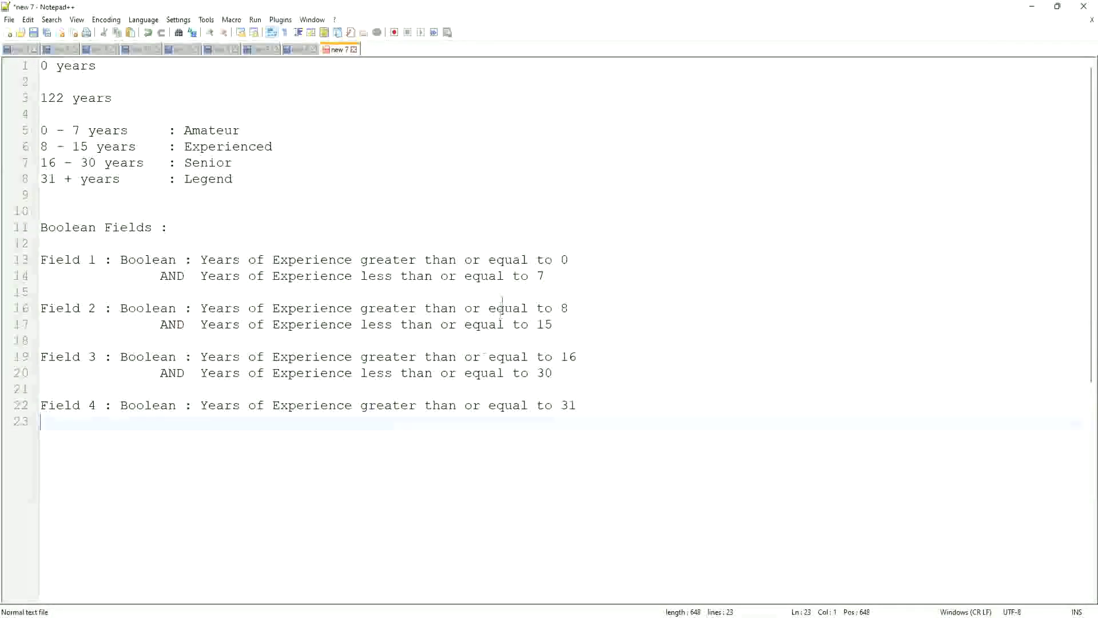
# Step: Review the Field 1 to Field 4 entries listed under the Boolean Fields heading
pyautogui.click(546, 276)
pyautogui.click(66, 260)
pyautogui.click(71, 322)
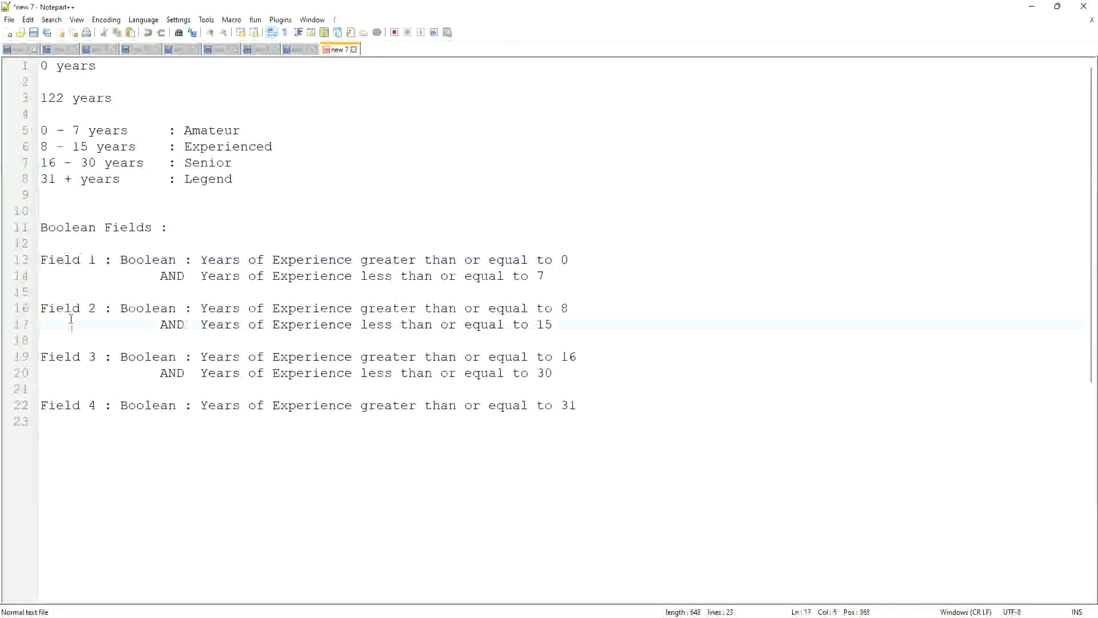
pyautogui.click(59, 360)
pyautogui.click(64, 405)
pyautogui.click(64, 259)
pyautogui.click(111, 228)
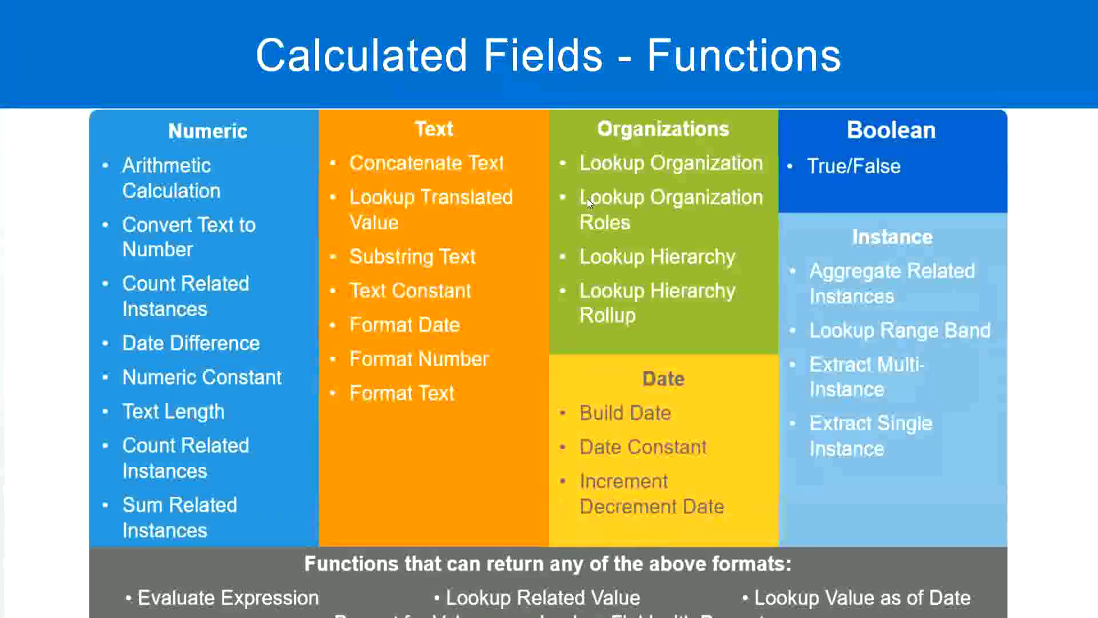
# Step: Switch from the Calculated Fields functions slide back to the Notepad++ notes and check the range conditions of each Boolean field
pyautogui.hotkey('alt', 'Tab')
pyautogui.click(73, 260)
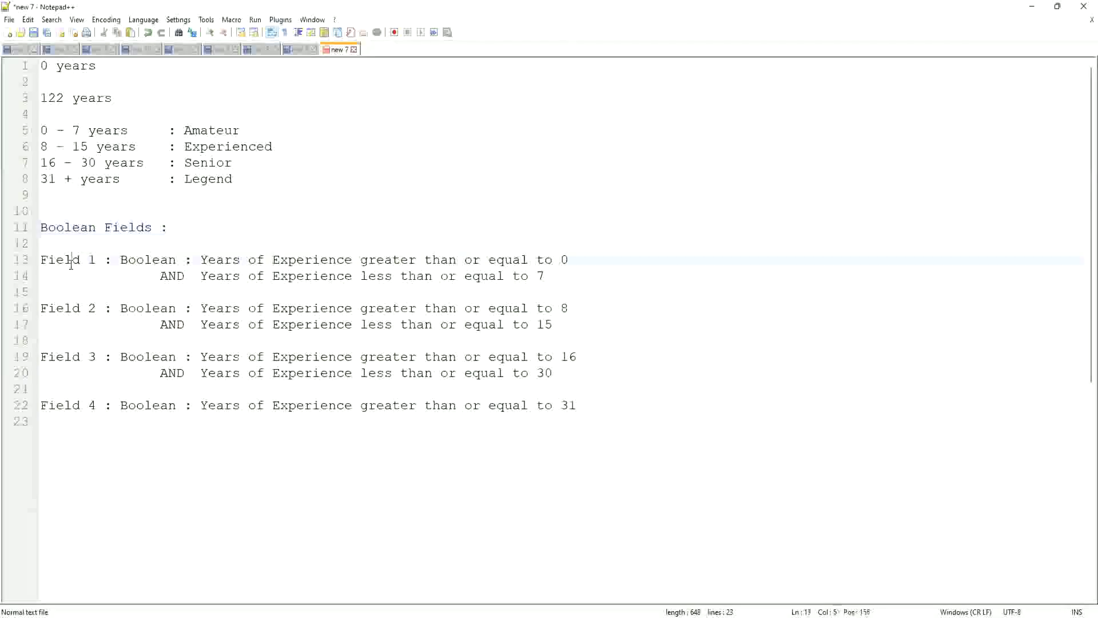
pyautogui.click(194, 265)
pyautogui.click(586, 277)
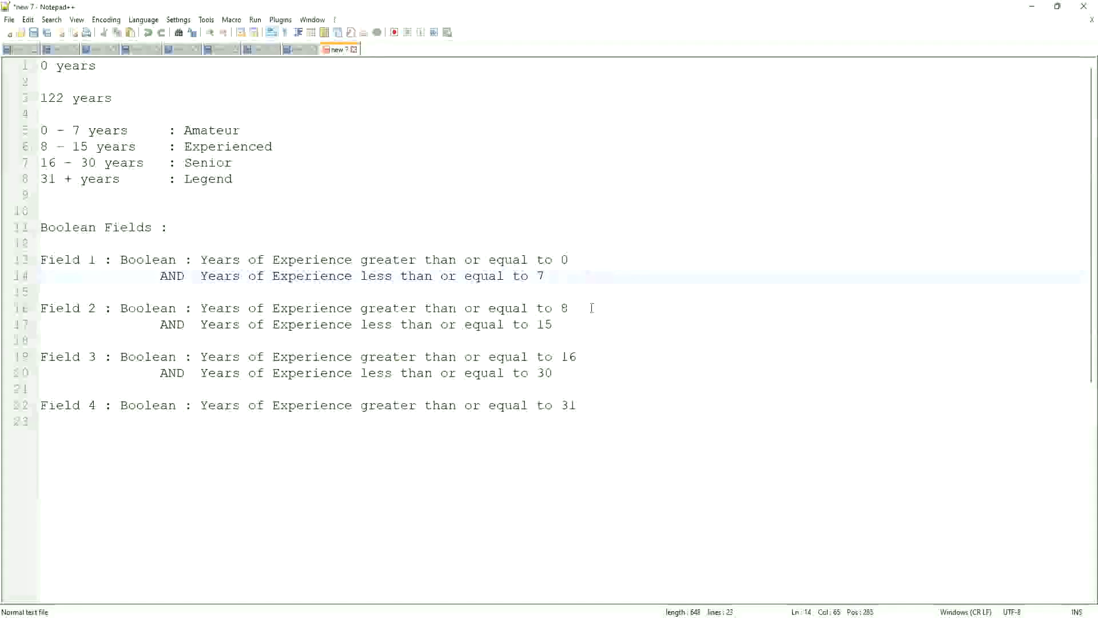
pyautogui.click(559, 321)
pyautogui.click(598, 379)
pyautogui.click(598, 414)
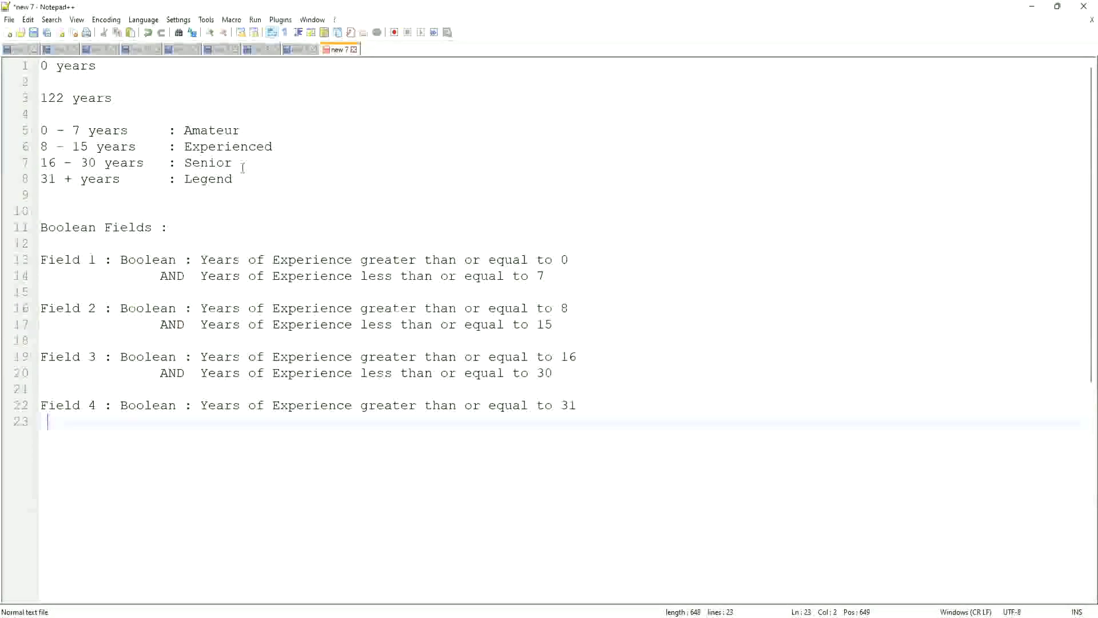
# Step: Examine the year ranges of the Amateur, Experienced, Senior and Legend categories against their labels
pyautogui.click(212, 164)
pyautogui.click(209, 180)
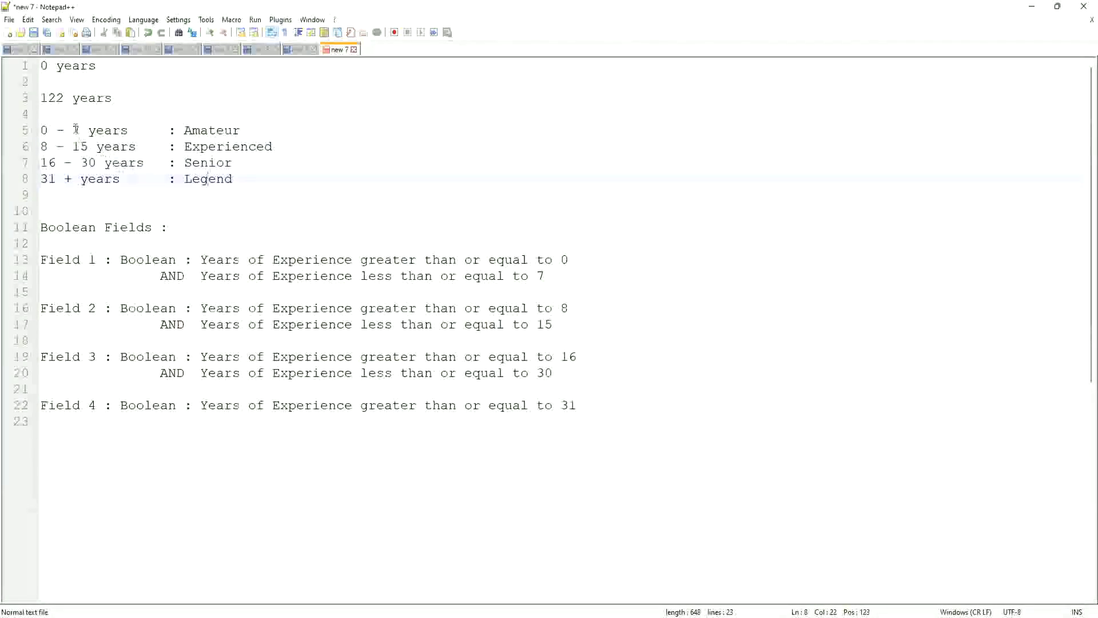
pyautogui.moveTo(83, 129); pyautogui.dragTo(40, 131)
pyautogui.click(63, 147)
pyautogui.moveTo(102, 151); pyautogui.dragTo(37, 150)
pyautogui.click(96, 163)
pyautogui.moveTo(121, 164); pyautogui.dragTo(27, 176)
pyautogui.moveTo(96, 163); pyautogui.dragTo(40, 164)
pyautogui.moveTo(119, 180); pyautogui.dragTo(41, 179)
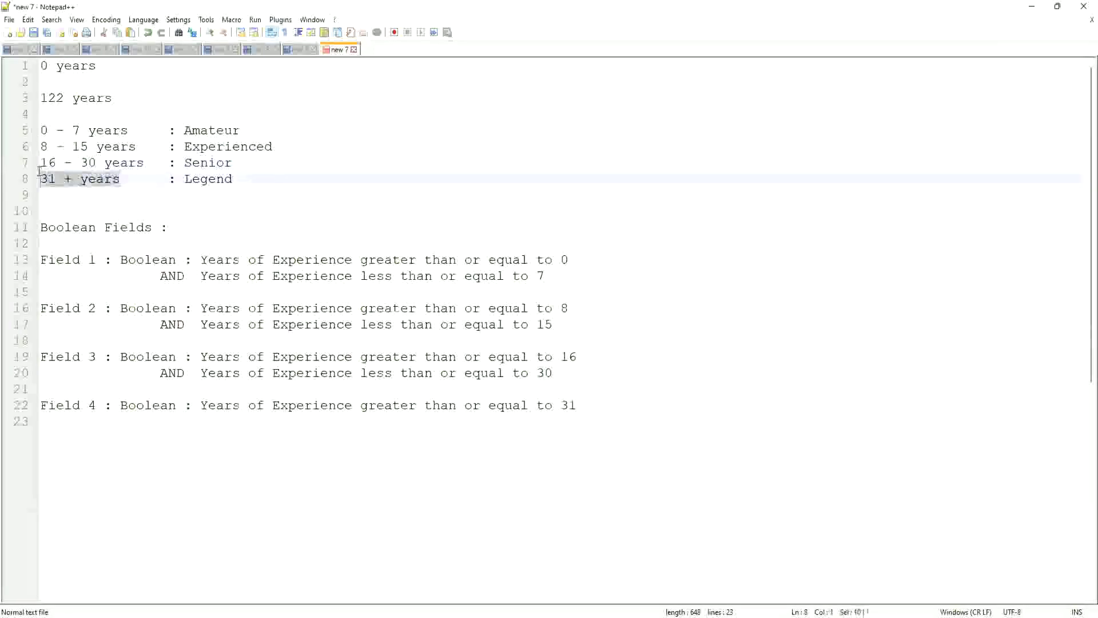
pyautogui.click(63, 130)
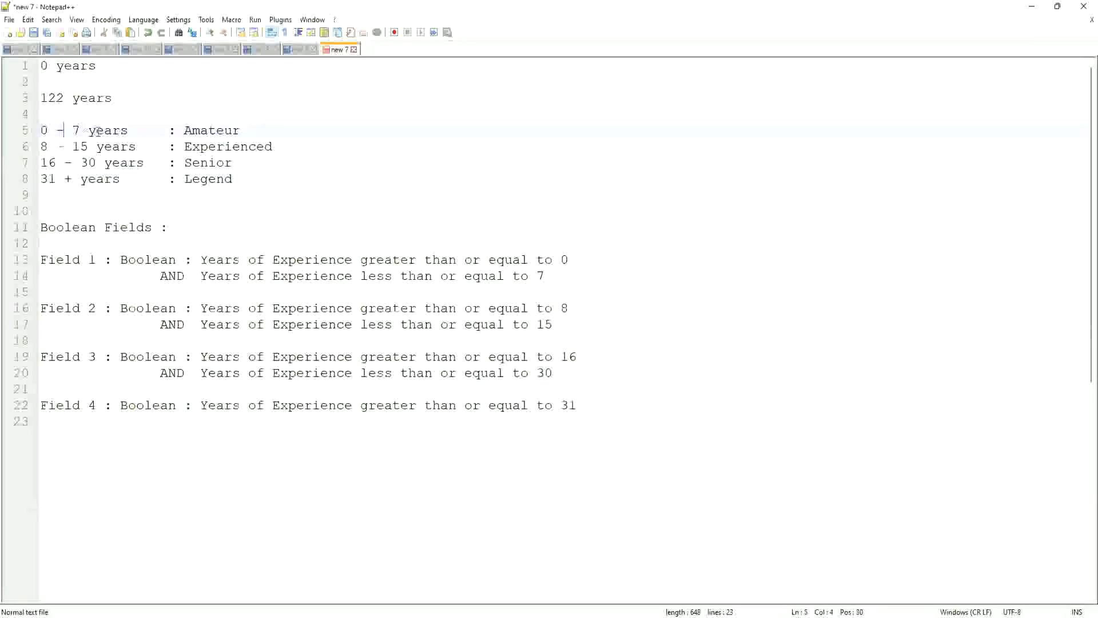
pyautogui.click(103, 131)
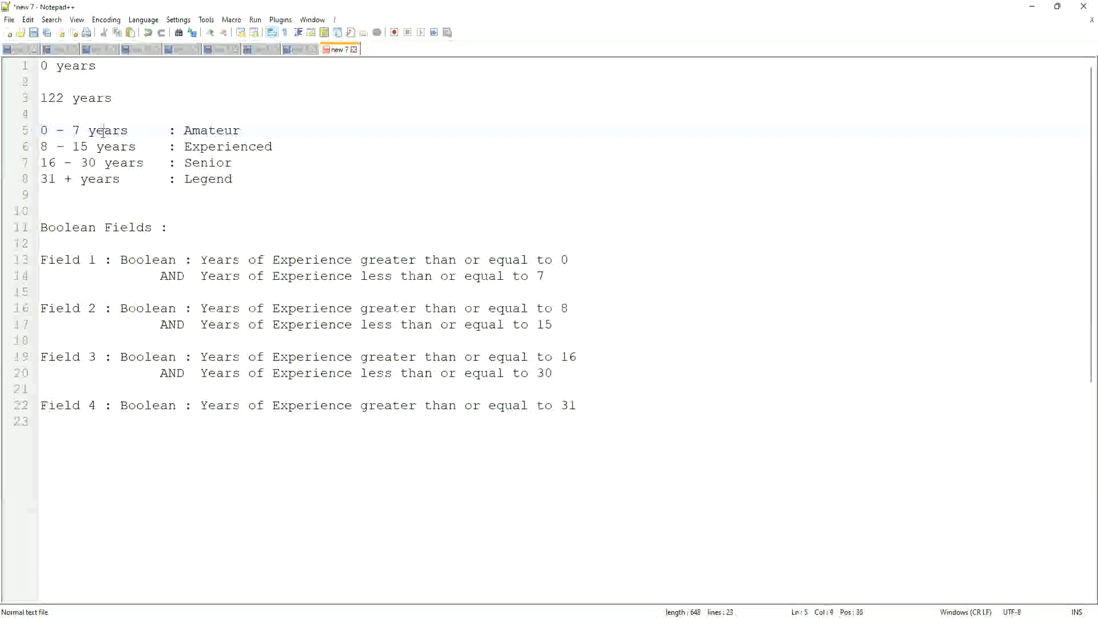
pyautogui.click(113, 147)
pyautogui.click(107, 163)
pyautogui.click(96, 179)
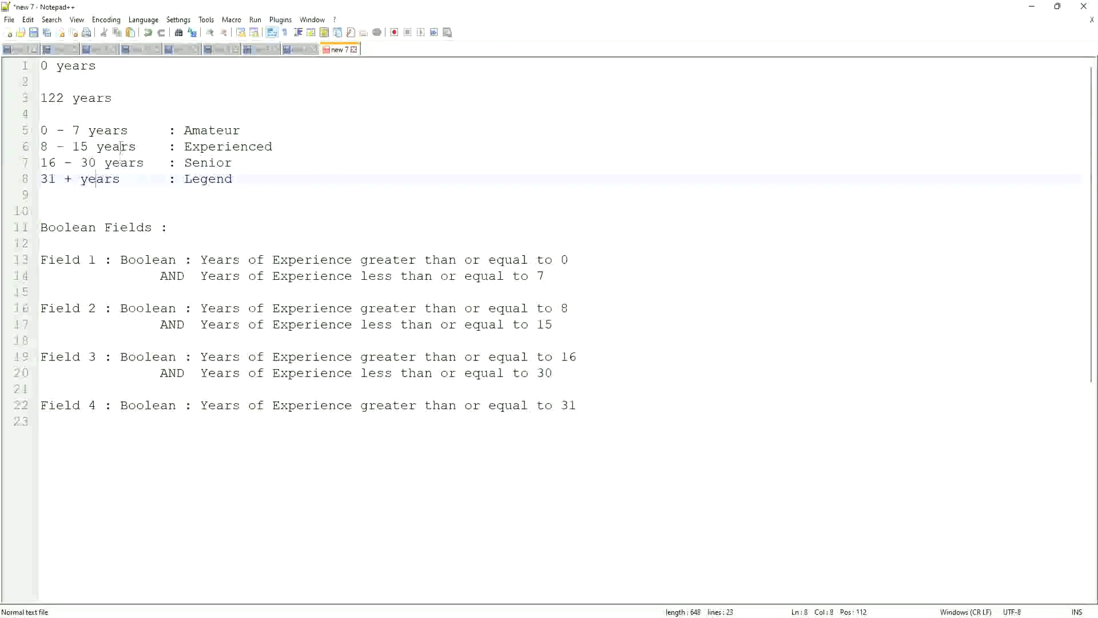
pyautogui.click(112, 163)
pyautogui.click(100, 180)
pyautogui.click(97, 146)
pyautogui.click(98, 179)
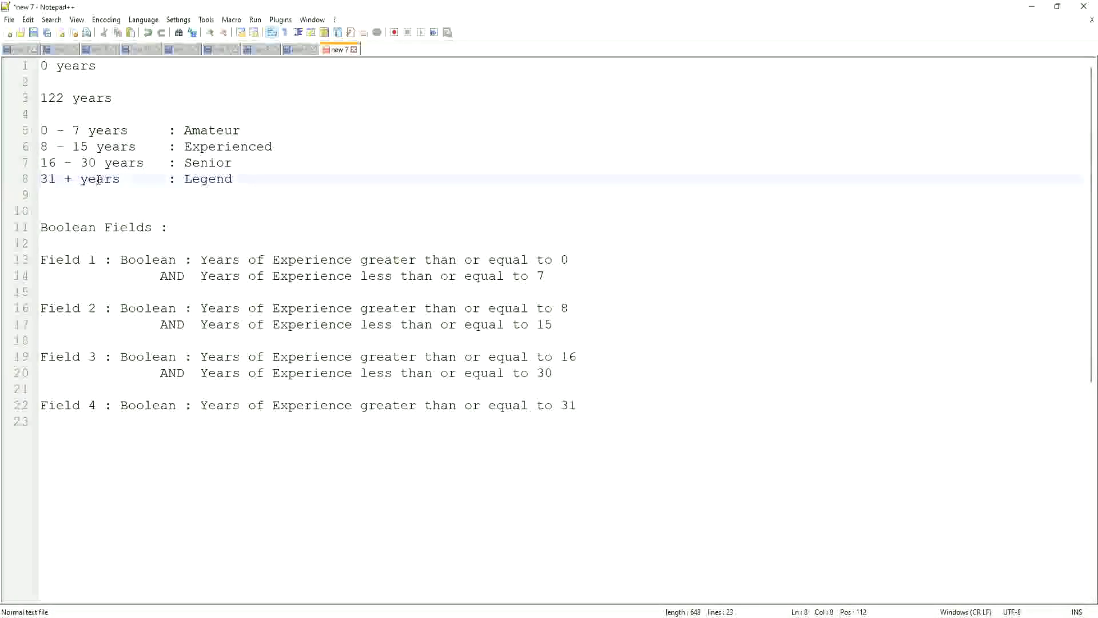